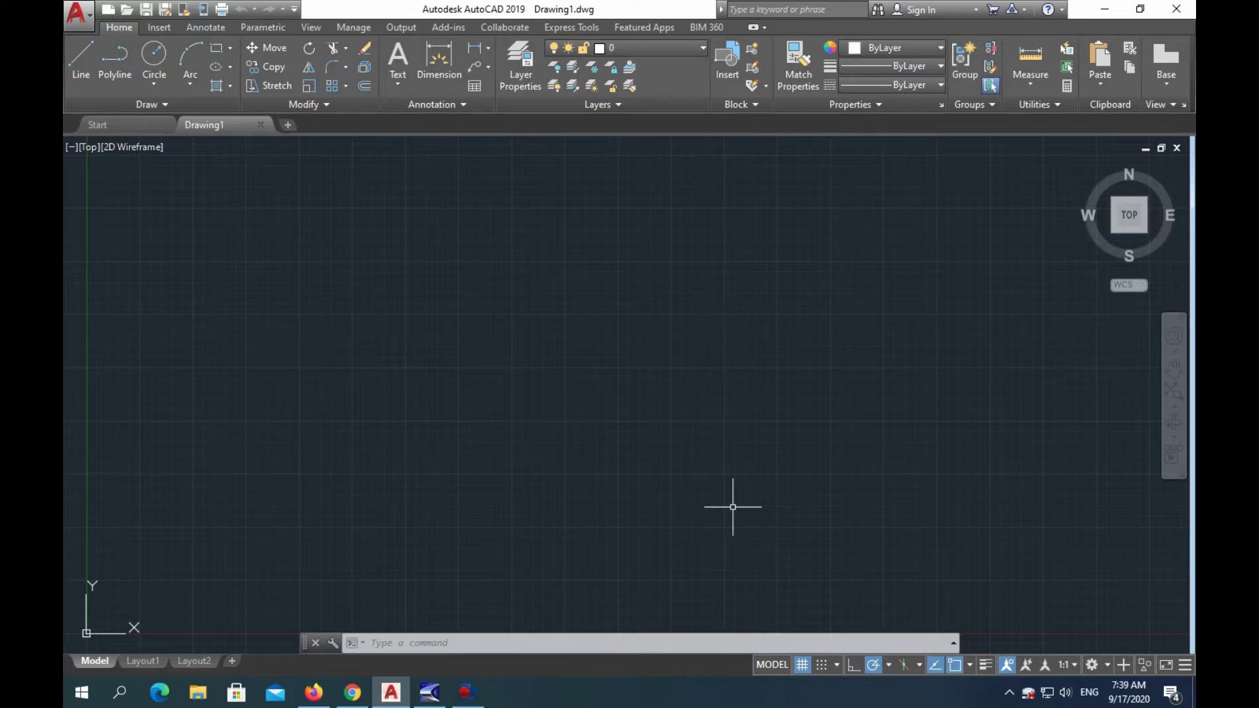
Draw a circle of radius 3 centred near the middle of the drawing area
{"action": "left_click", "coordinate": [154, 55]}
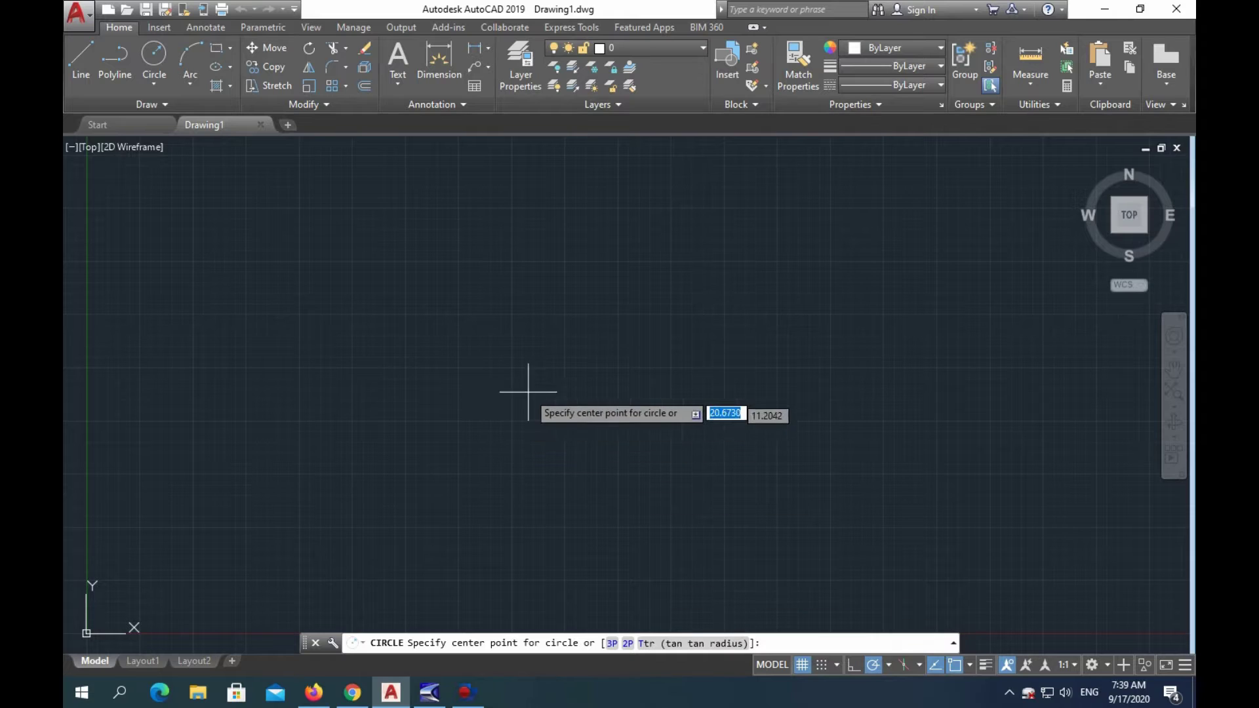
{"action": "left_click", "coordinate": [536, 366]}
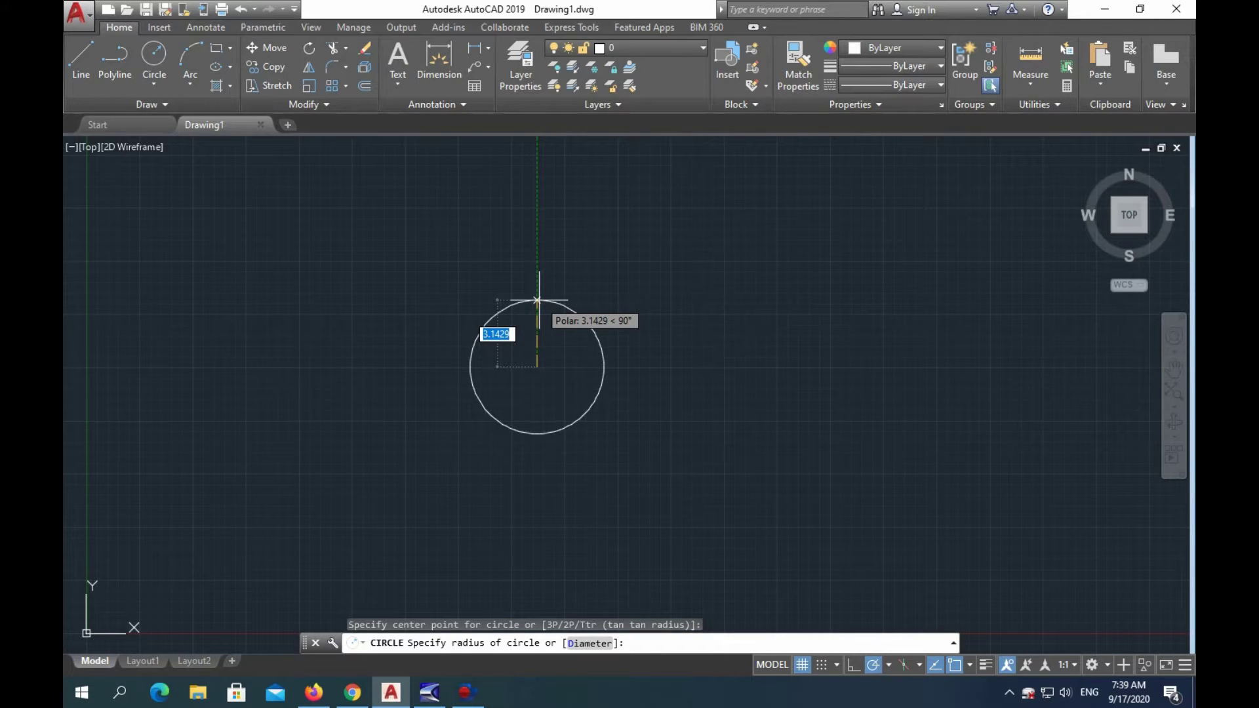
{"action": "type", "text": "3"}
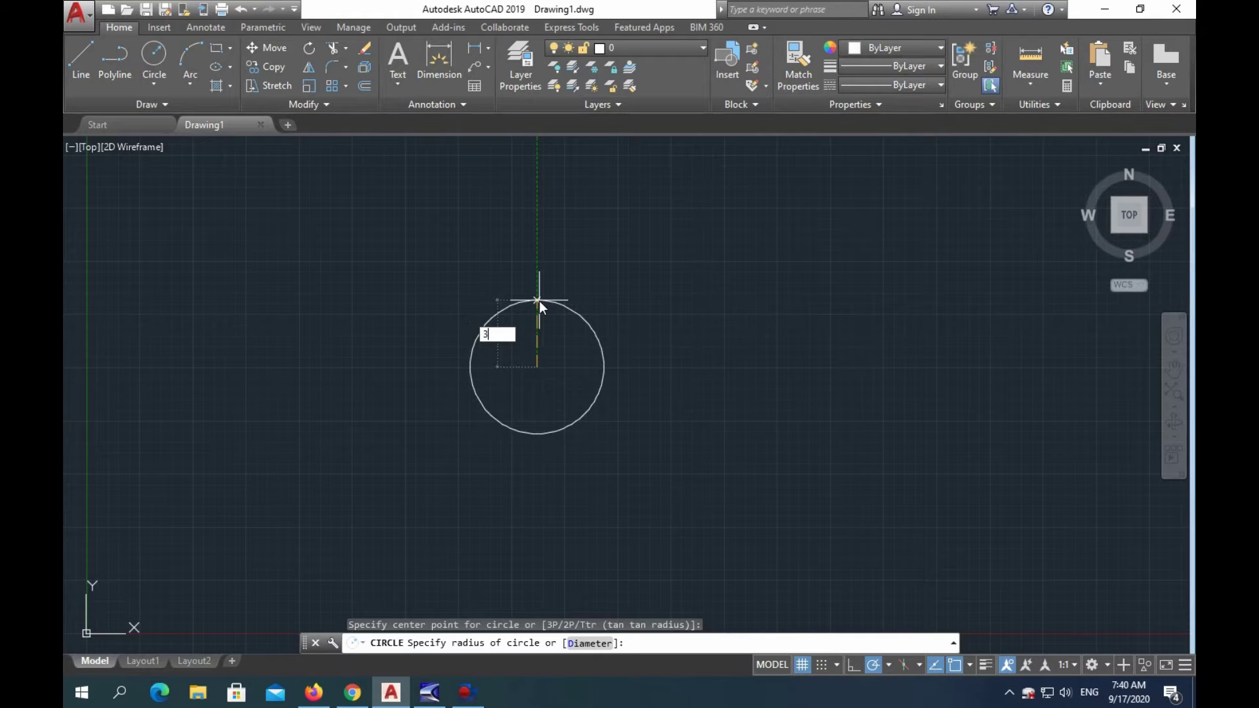
{"action": "key", "text": "Return"}
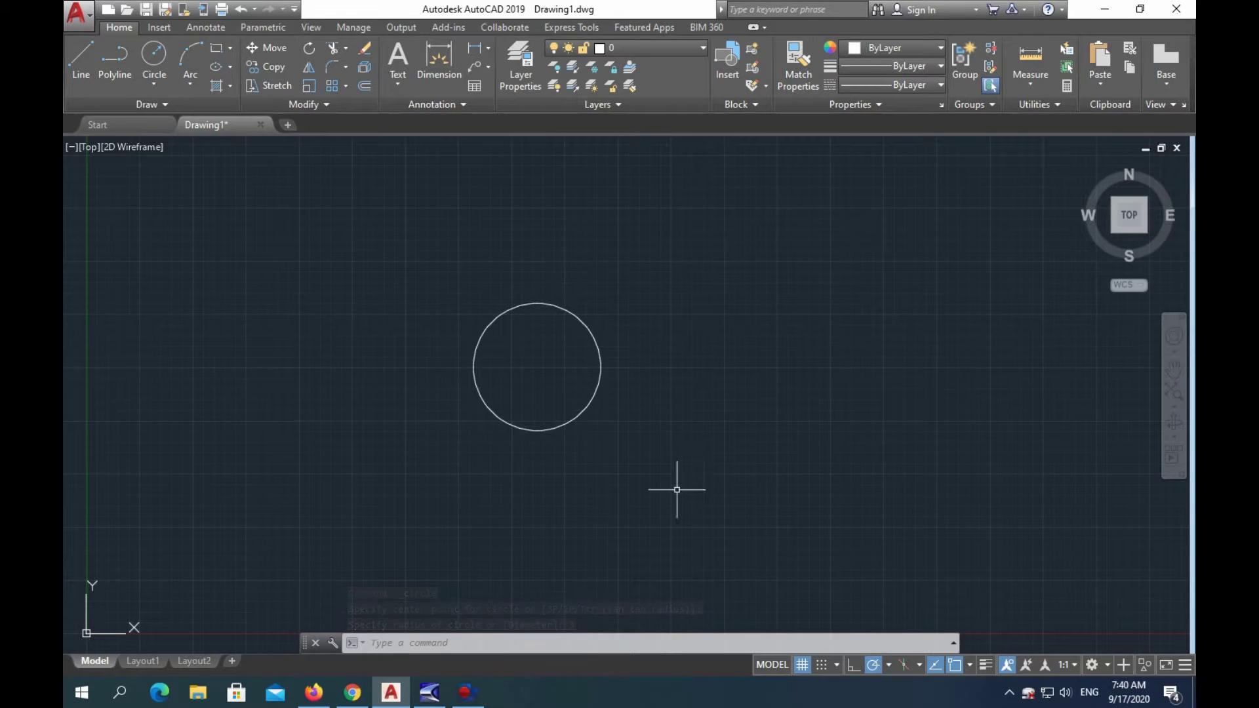
Draw a 9-unit horizontal and a 9-unit vertical line starting at the circle's centre
{"action": "left_click", "coordinate": [76, 49]}
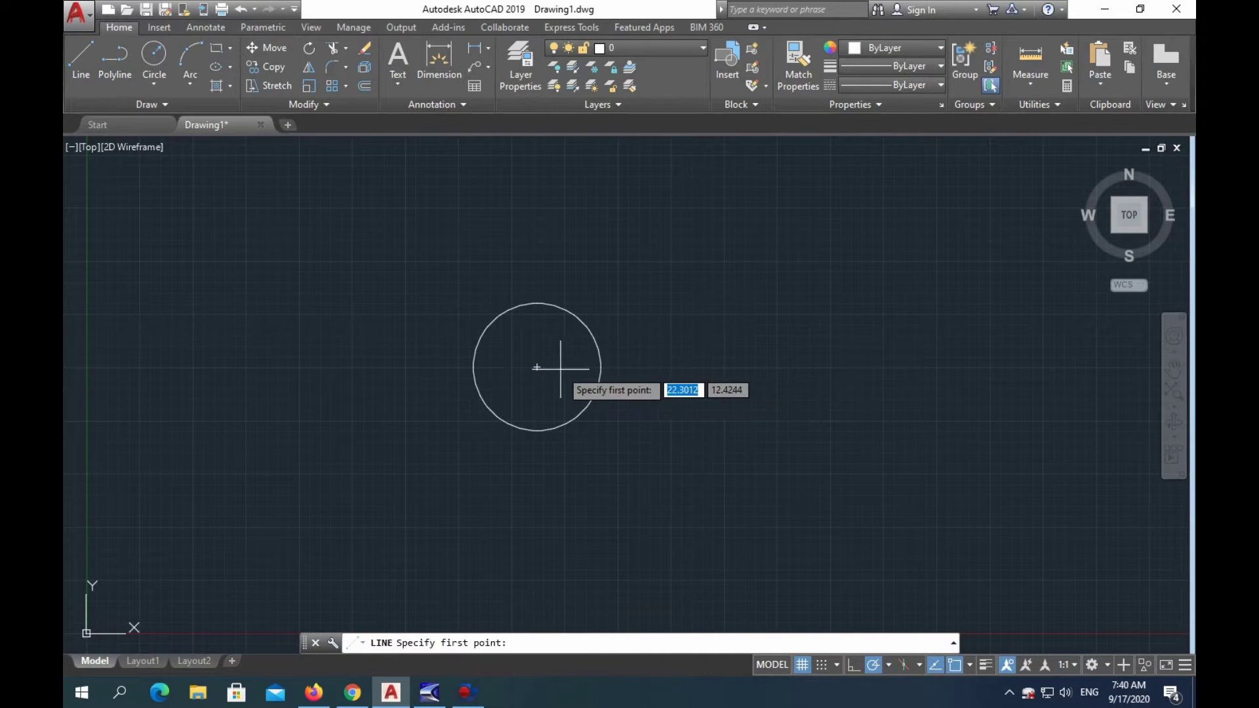
{"action": "left_click", "coordinate": [536, 368]}
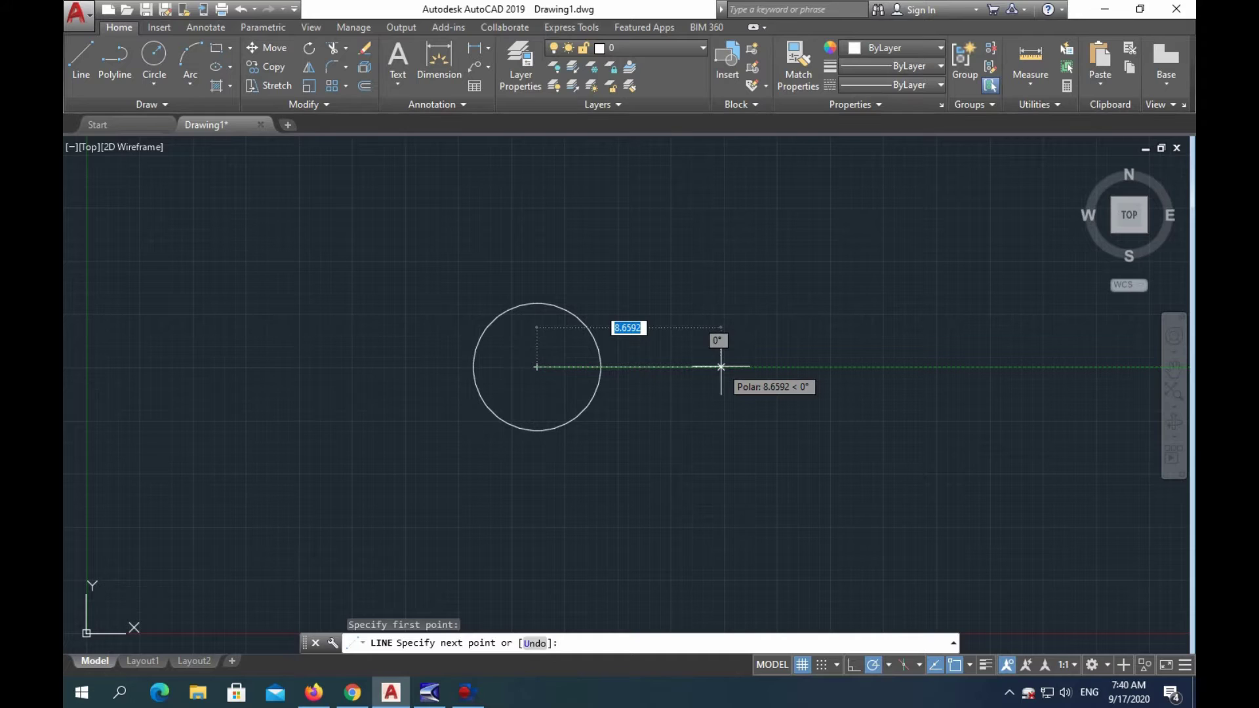
{"action": "type", "text": "9"}
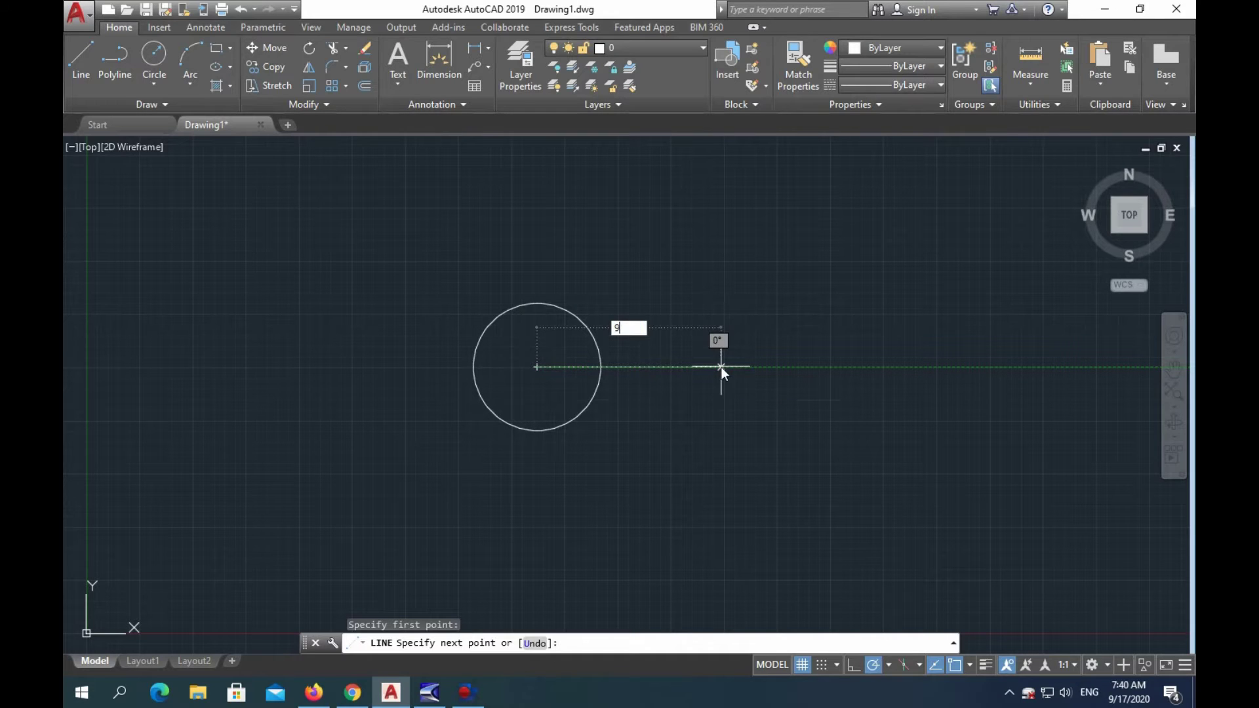
{"action": "key", "text": "Return"}
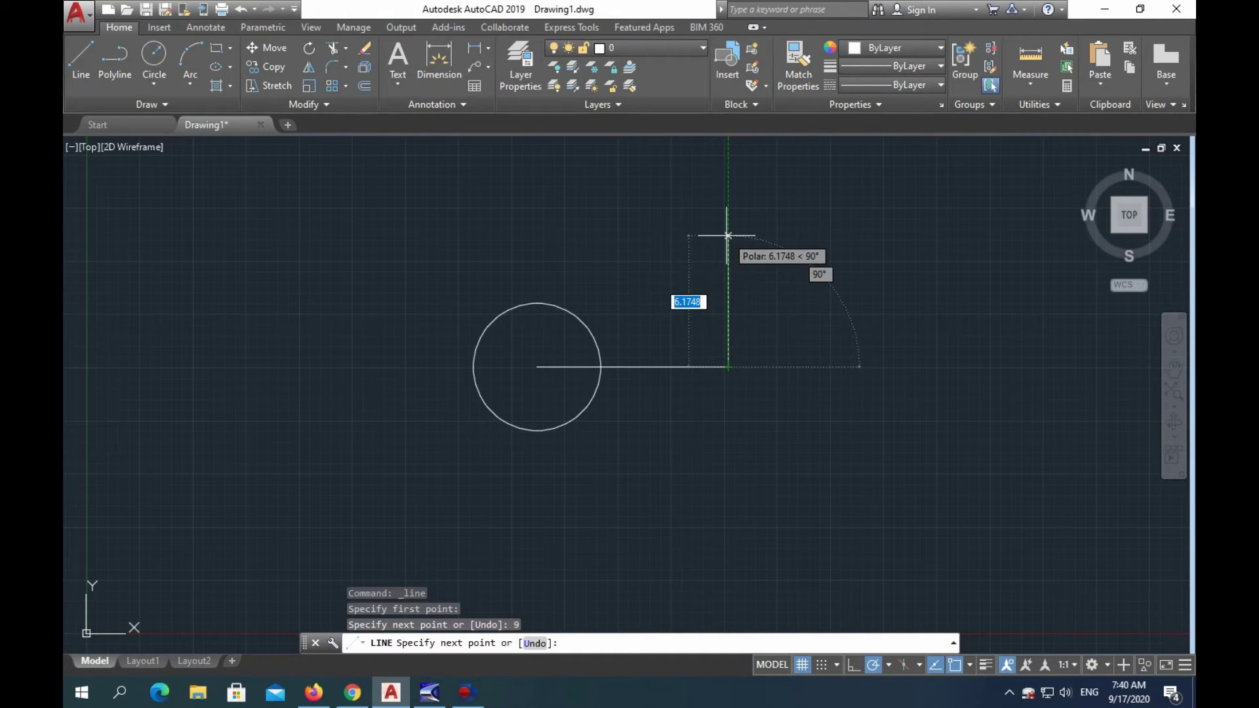
{"action": "type", "text": "9"}
{"action": "key", "text": "Return"}
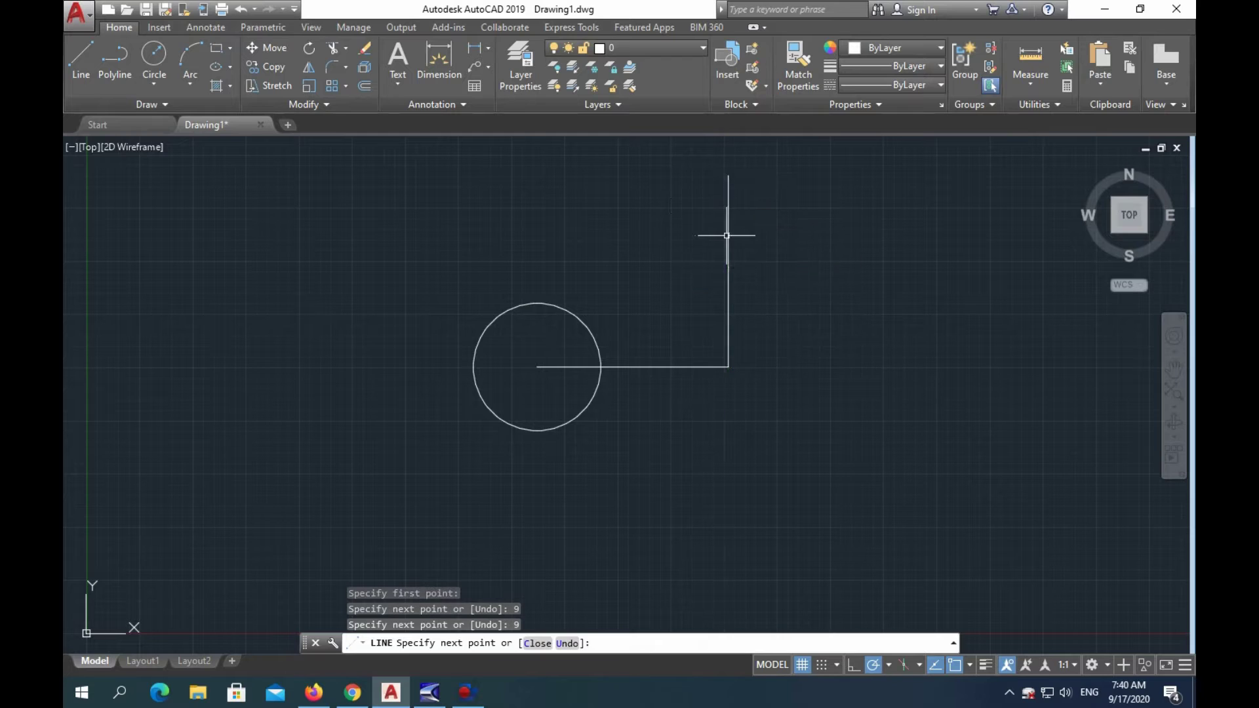
{"action": "key", "text": "Escape"}
Move both lines by their midpoint grips so they cross at the circle's centre
{"action": "left_click", "coordinate": [727, 276]}
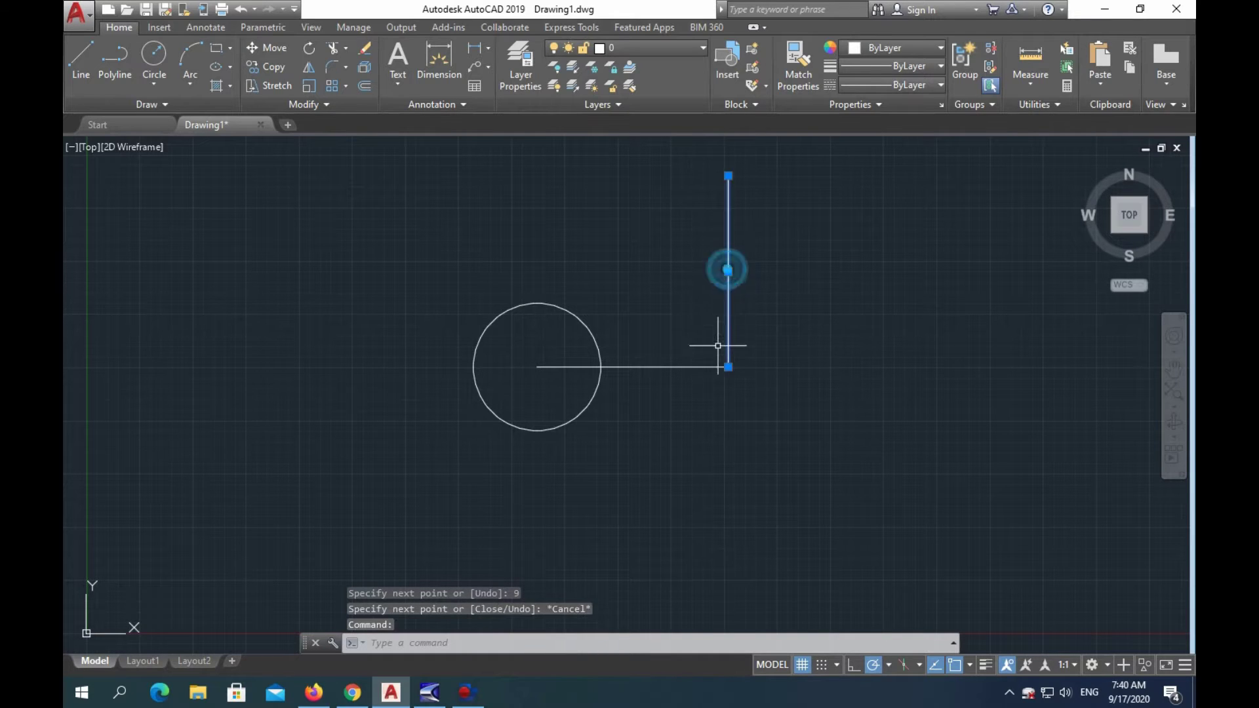
{"action": "left_click", "coordinate": [728, 271]}
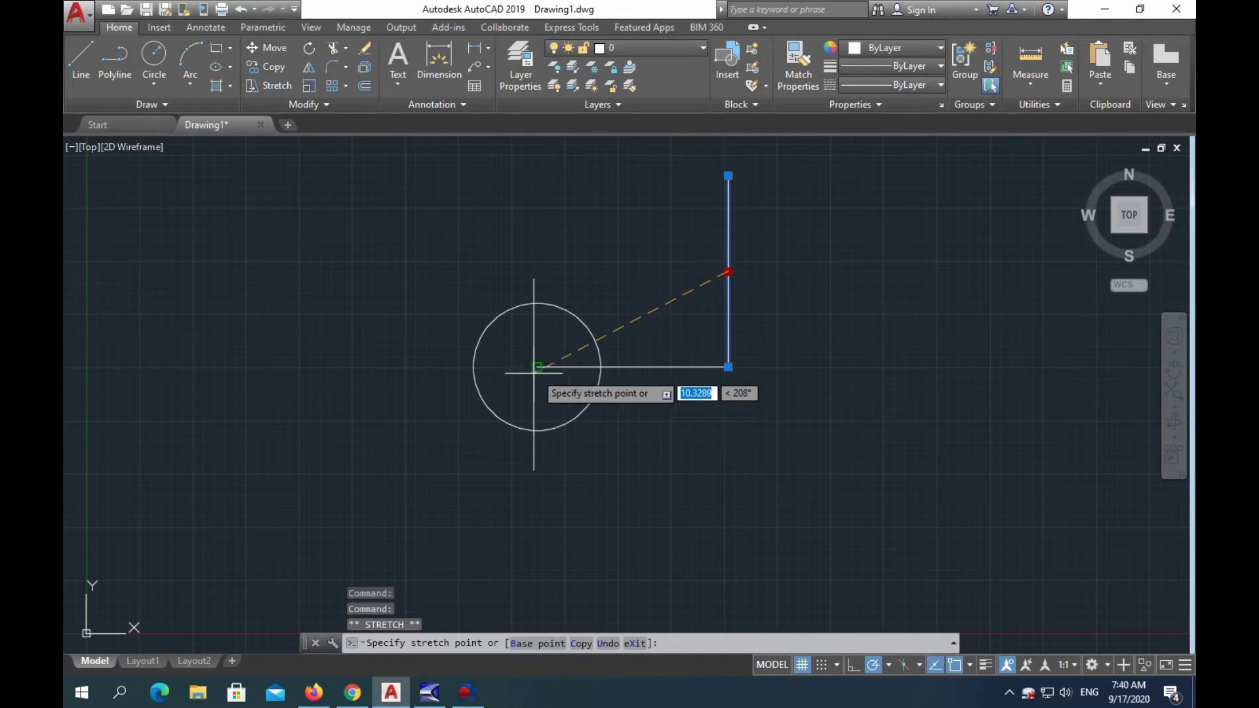
{"action": "left_click", "coordinate": [537, 367]}
{"action": "left_click", "coordinate": [651, 367]}
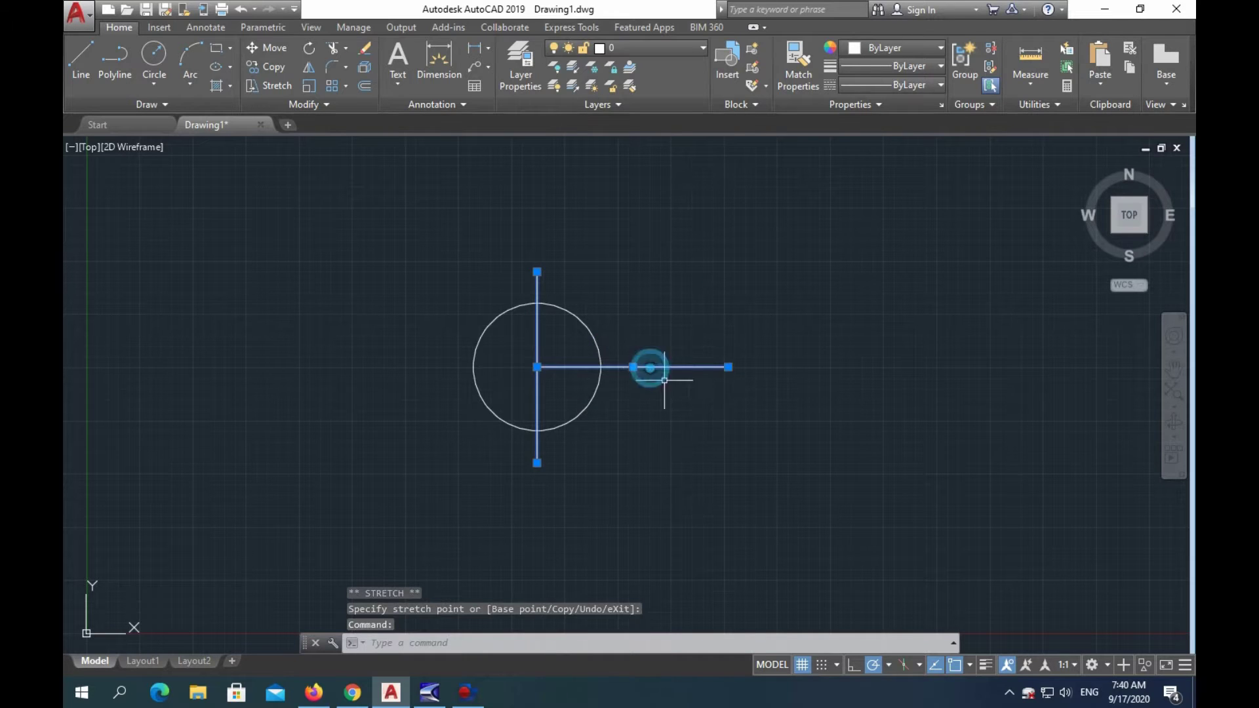
{"action": "left_click", "coordinate": [632, 367]}
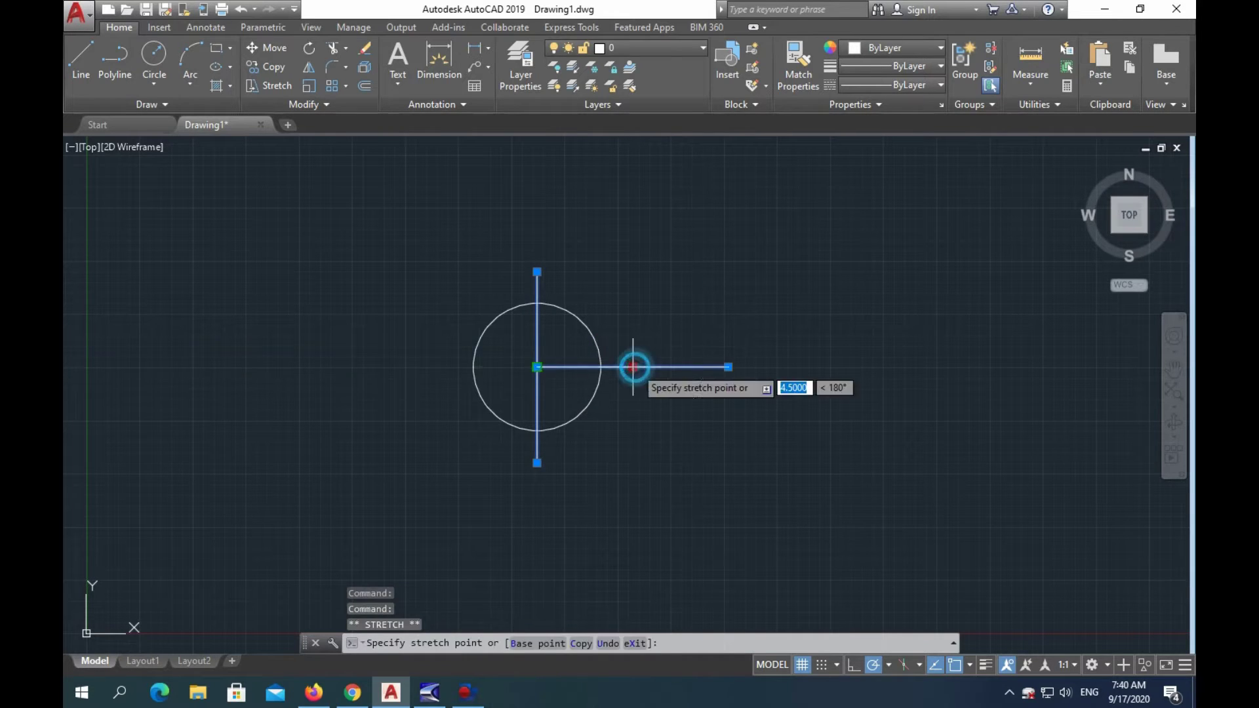
{"action": "left_click", "coordinate": [537, 367]}
{"action": "key", "text": "Escape"}
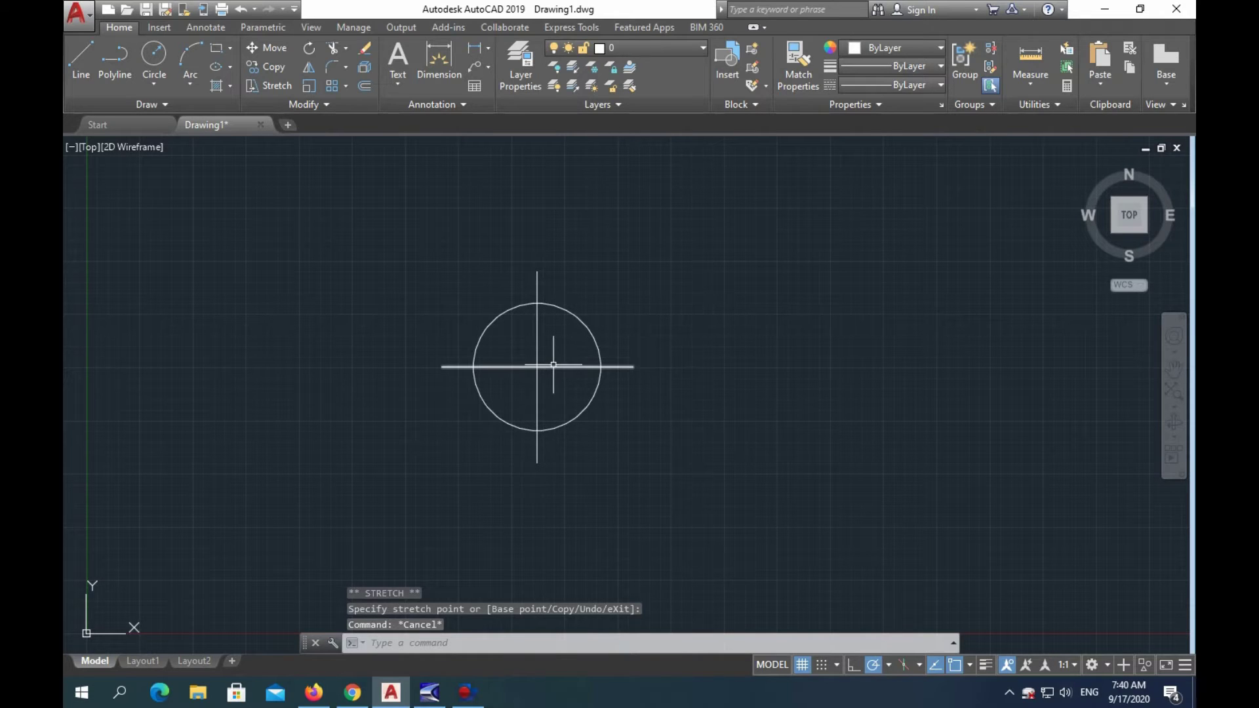
Set the circle's lineweight to 0.50 mm from the Properties panel
{"action": "left_click", "coordinate": [575, 318]}
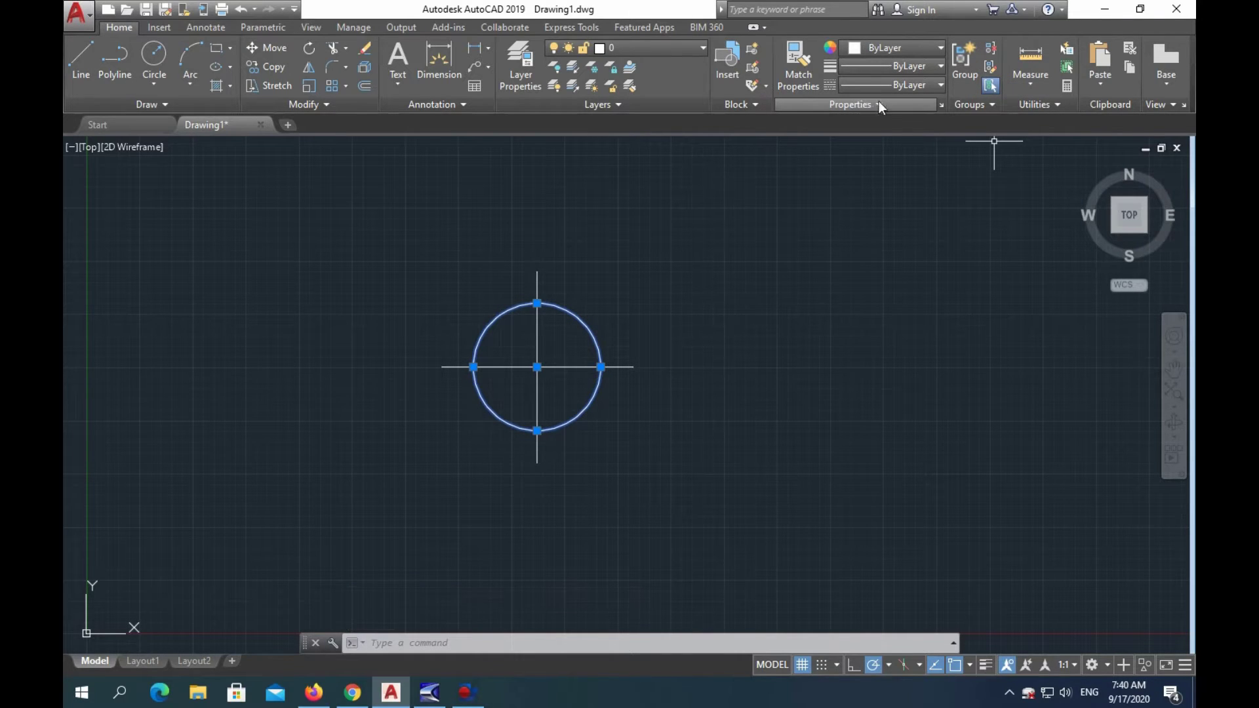
{"action": "left_click", "coordinate": [936, 68]}
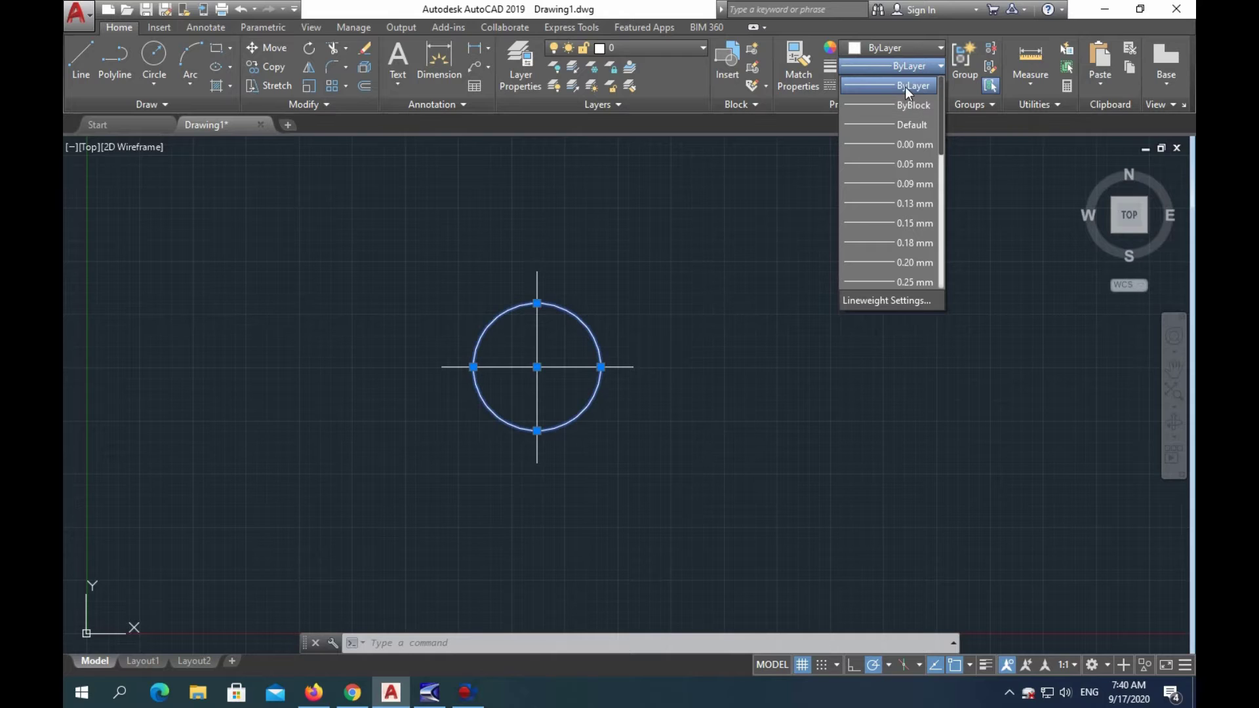
{"action": "scroll", "coordinate": [896, 168], "scroll_direction": "down", "scroll_amount": 1}
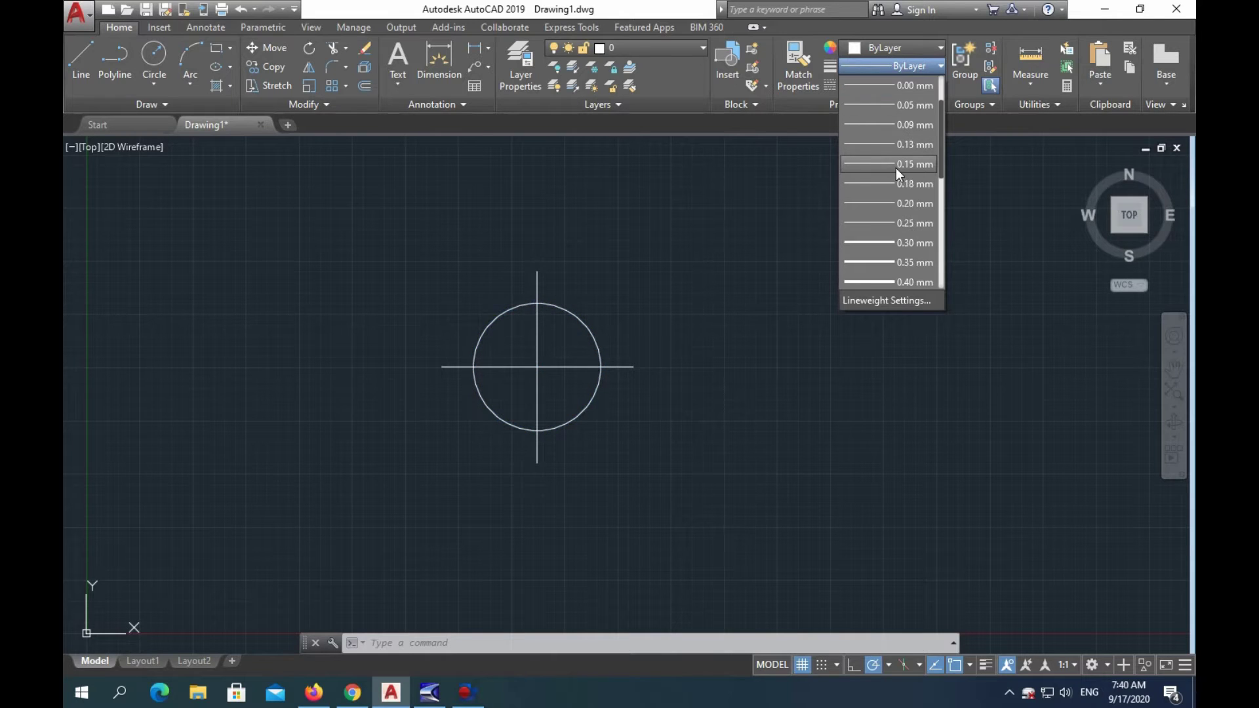
{"action": "scroll", "coordinate": [895, 168], "scroll_direction": "down", "scroll_amount": 1}
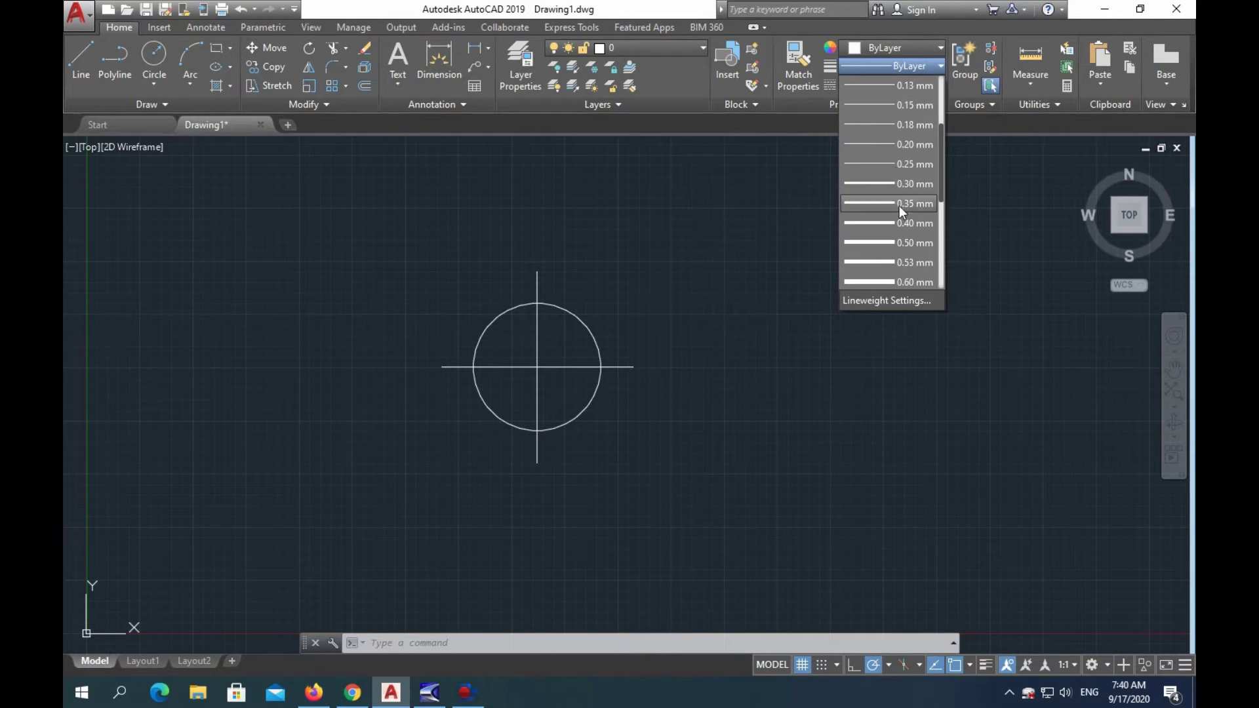
{"action": "left_click", "coordinate": [903, 240]}
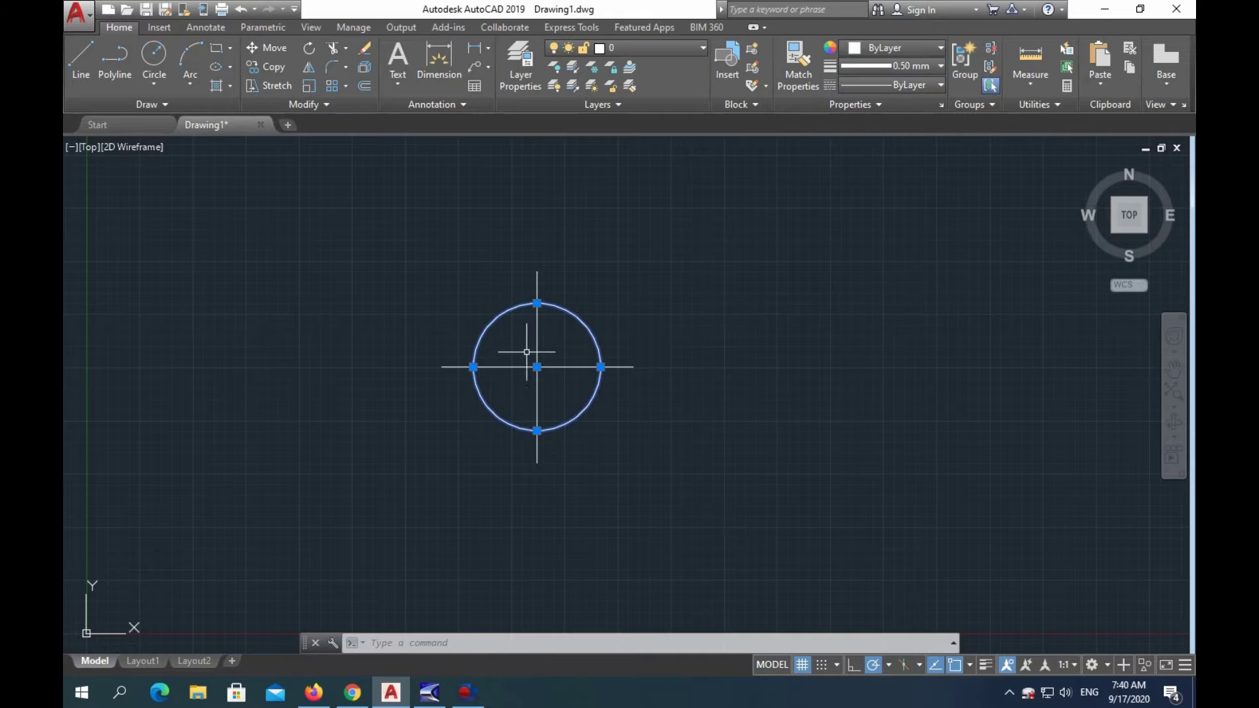
{"action": "key", "text": "Escape"}
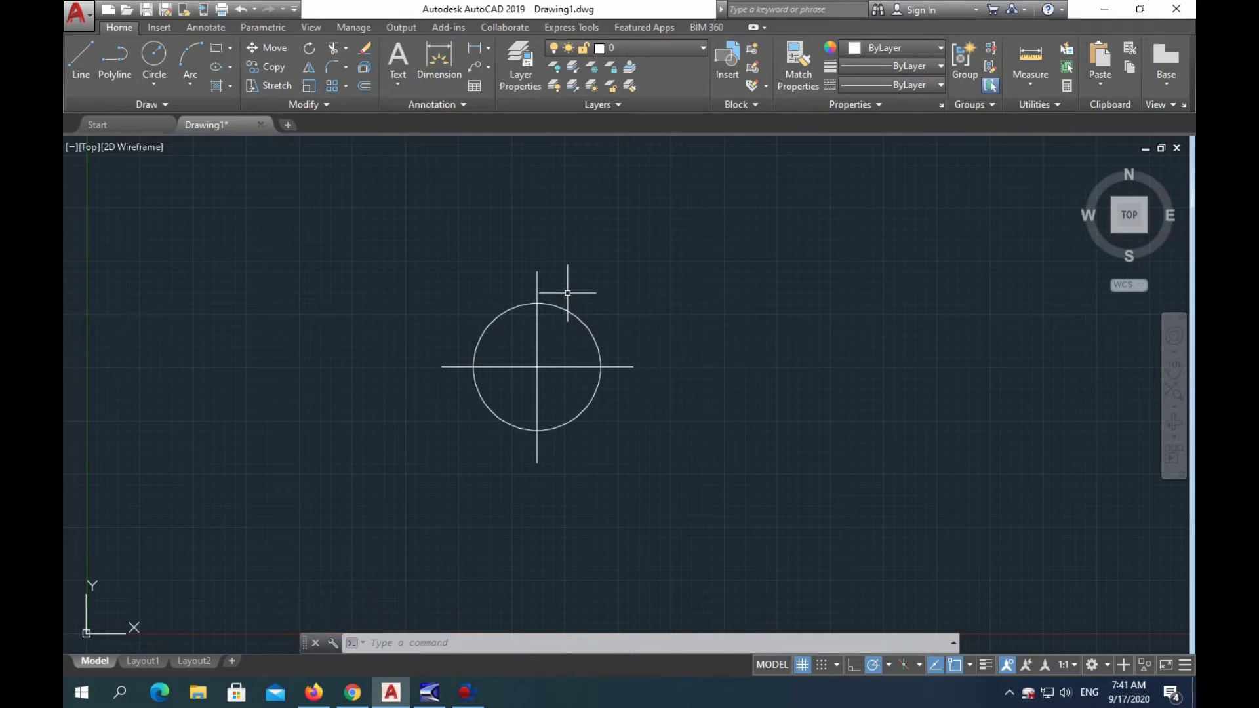
Turn on lineweight display from the status bar so the circle appears thick
{"action": "left_click", "coordinate": [987, 666]}
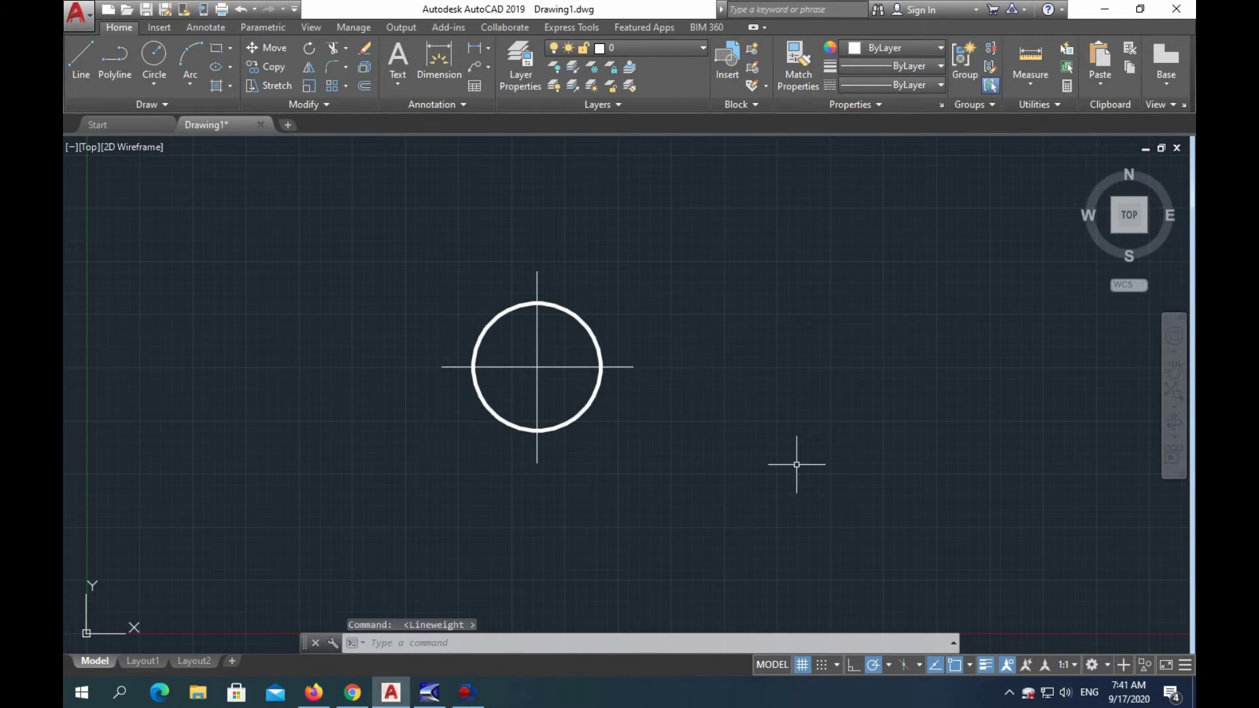
{"action": "key", "text": "Escape"}
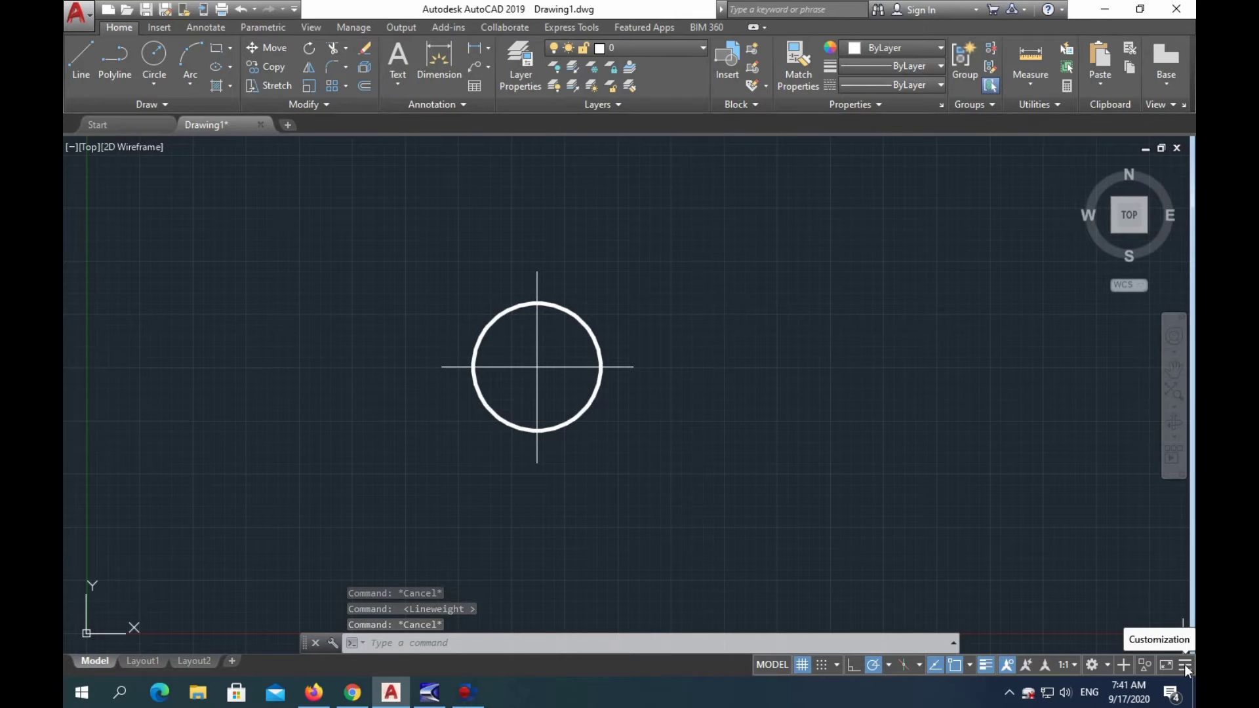
{"action": "left_click", "coordinate": [1184, 664]}
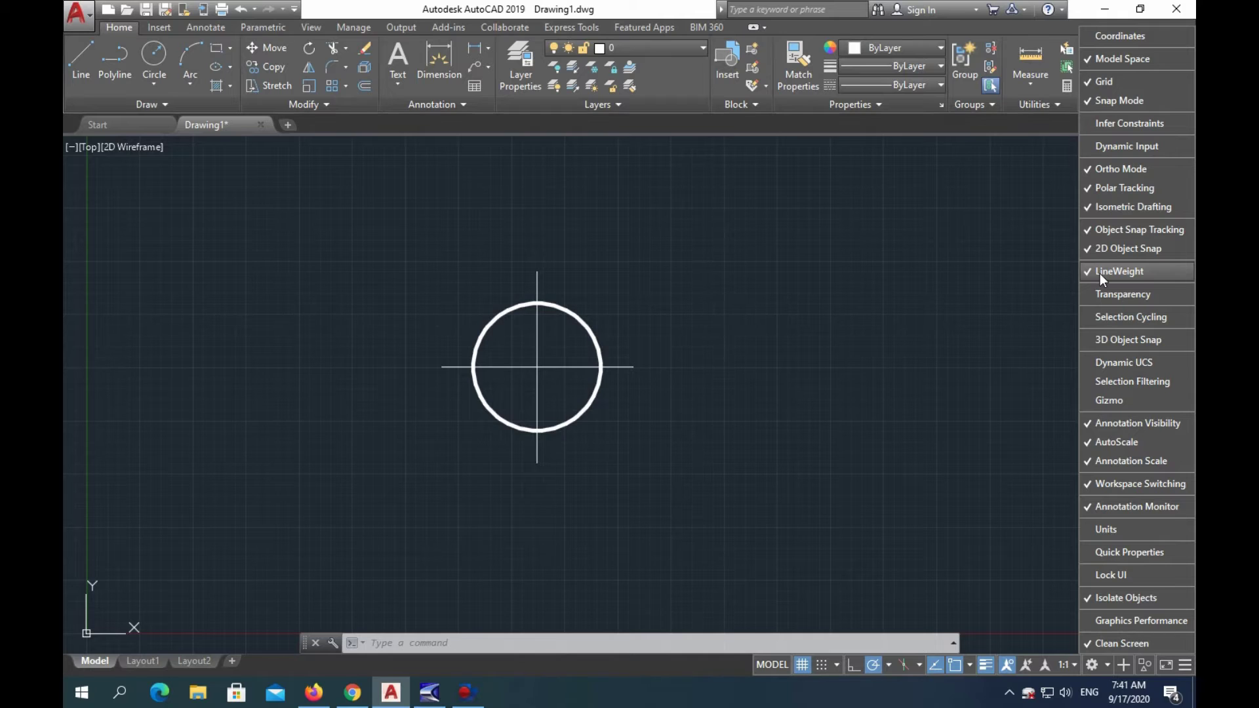
{"action": "left_click", "coordinate": [754, 478]}
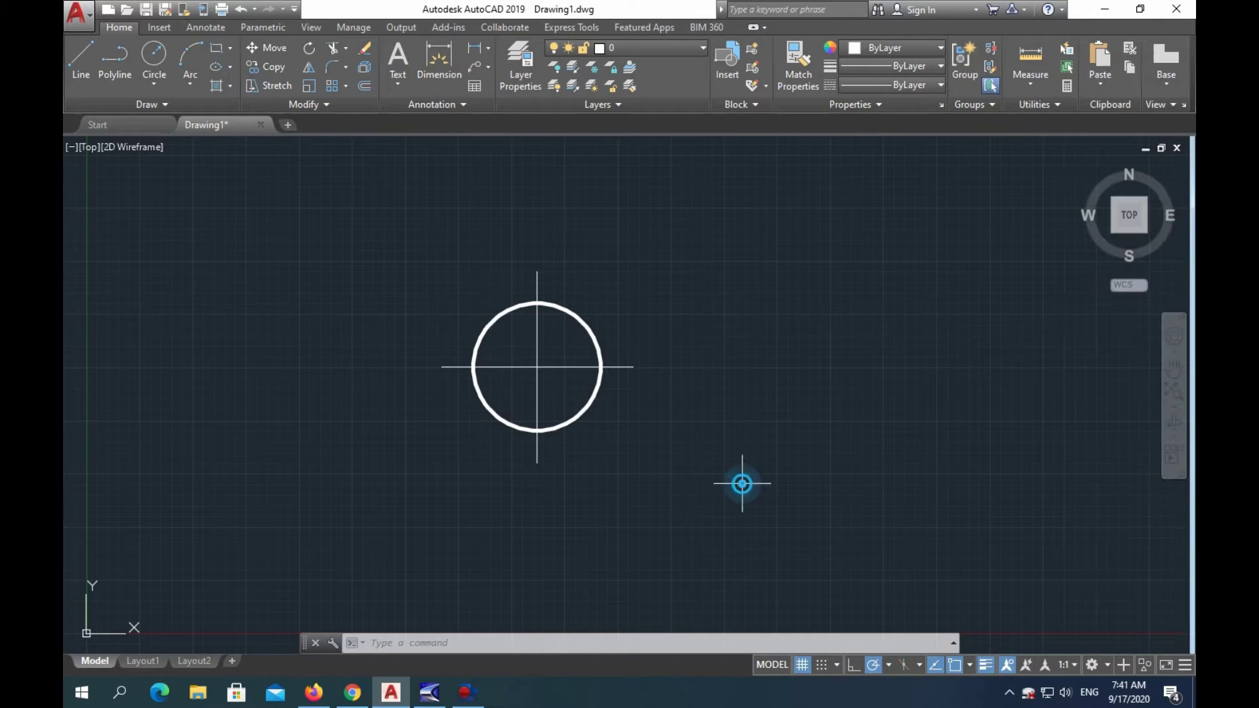
{"action": "key", "text": "Escape"}
{"action": "key", "text": "Escape"}
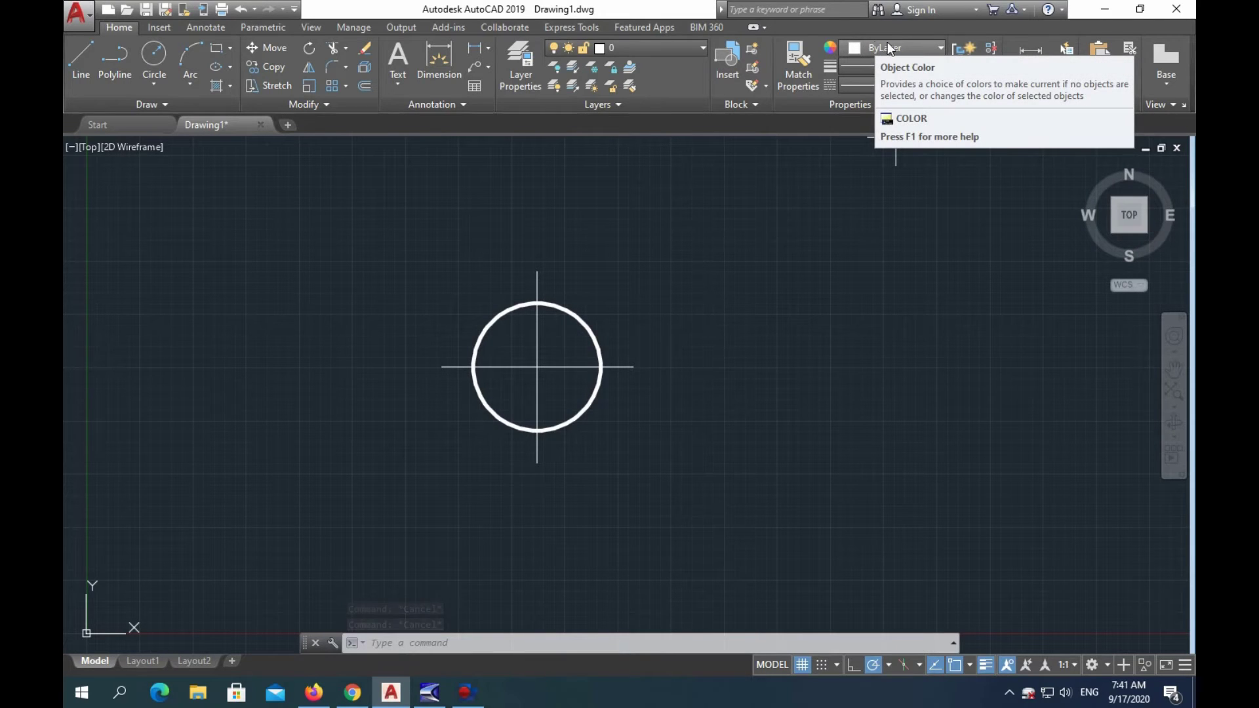
{"action": "left_click", "coordinate": [934, 52]}
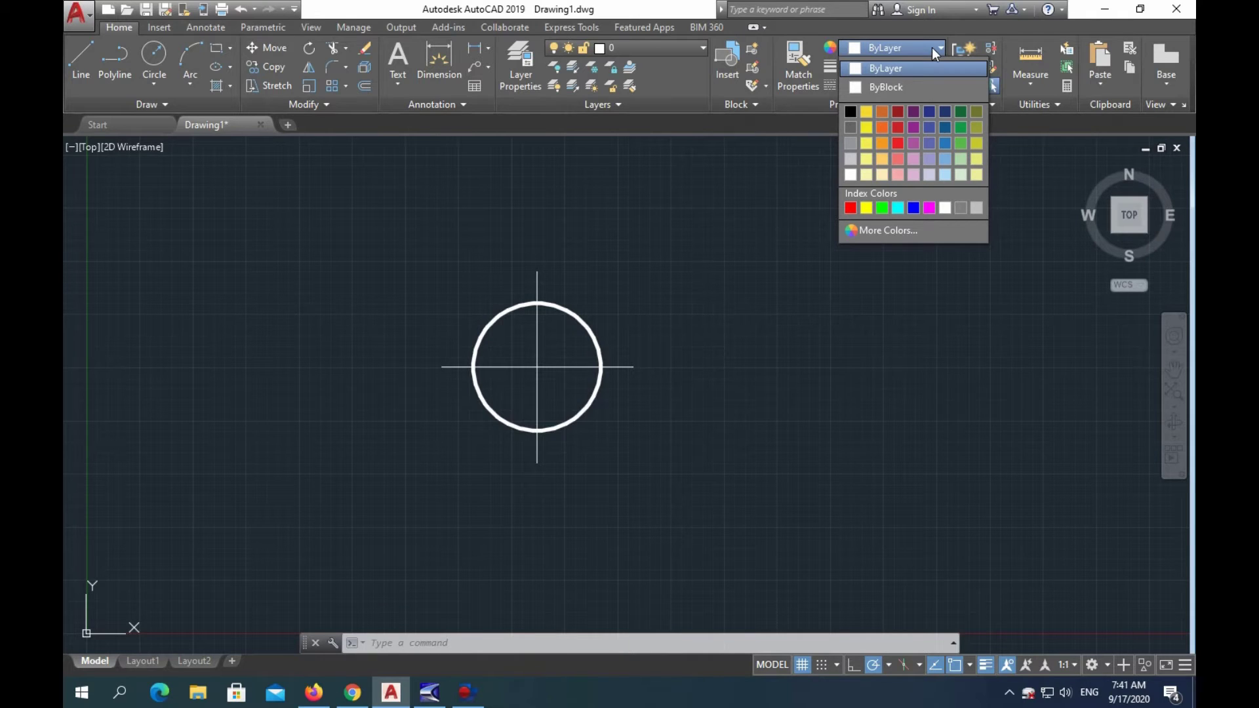
{"action": "left_click", "coordinate": [899, 50]}
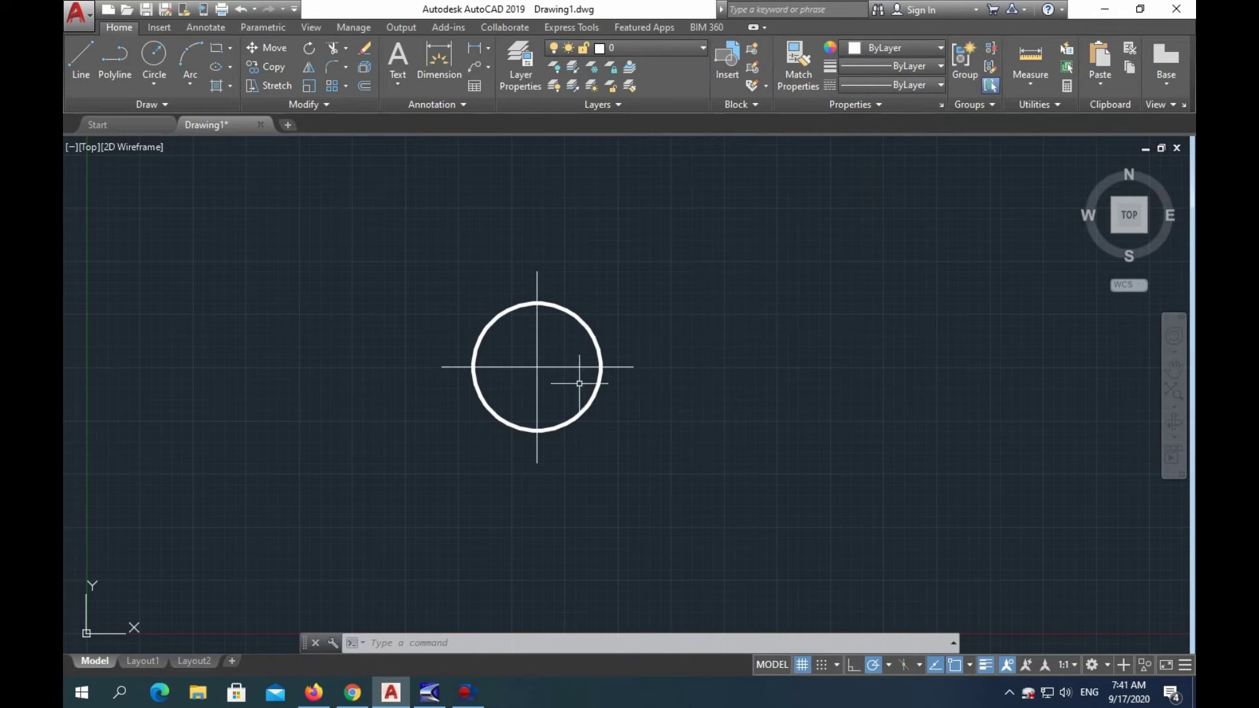
{"action": "left_click", "coordinate": [586, 330]}
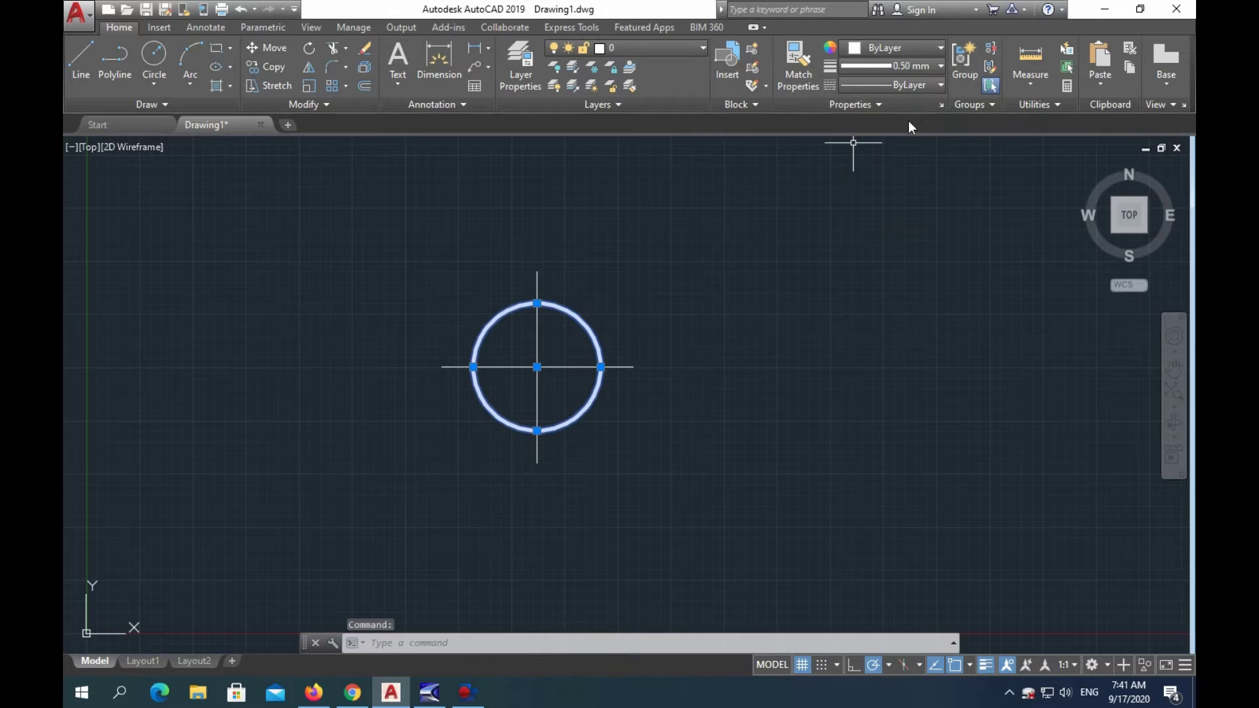
{"action": "left_click", "coordinate": [926, 49]}
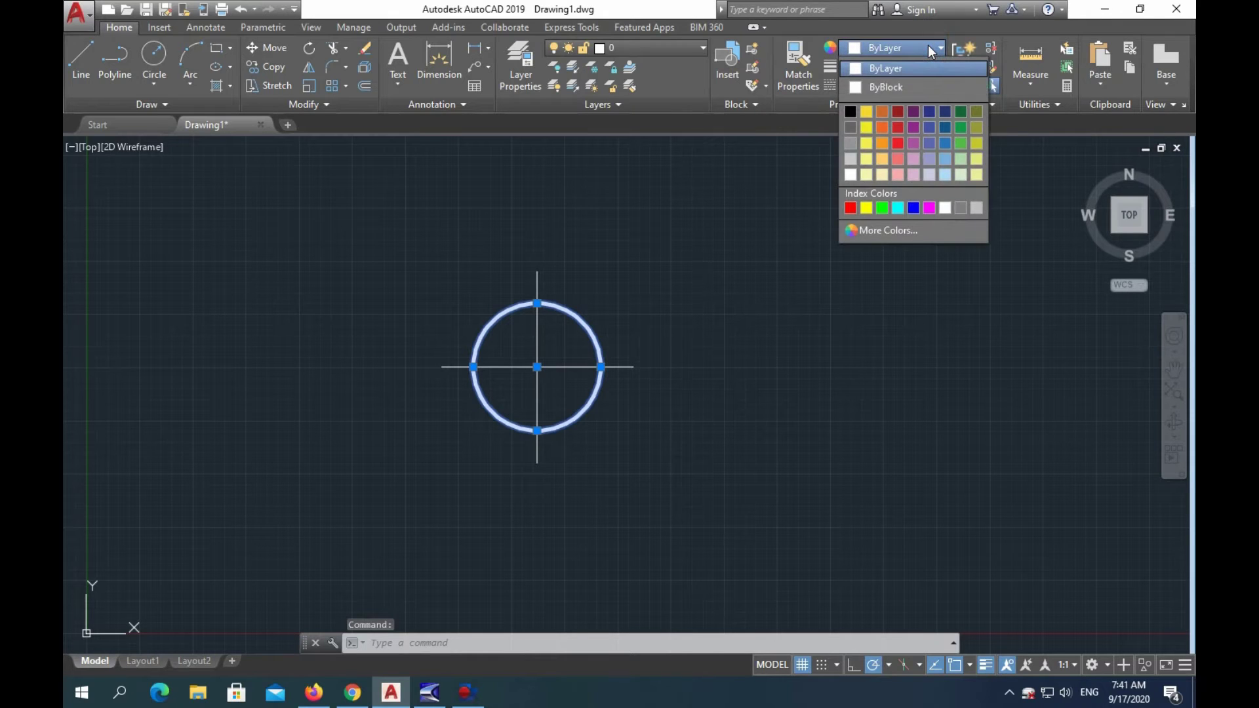
{"action": "left_click", "coordinate": [851, 209]}
{"action": "key", "text": "Escape"}
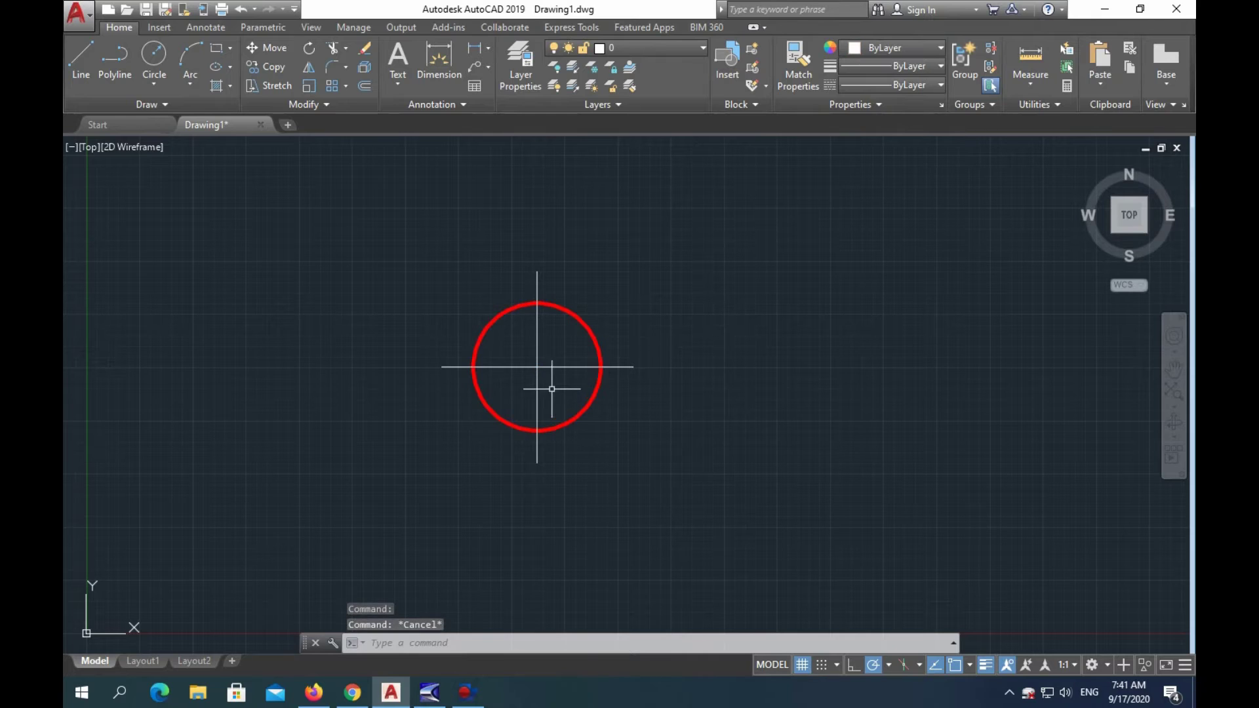
{"action": "left_click", "coordinate": [586, 324]}
{"action": "left_click", "coordinate": [935, 47]}
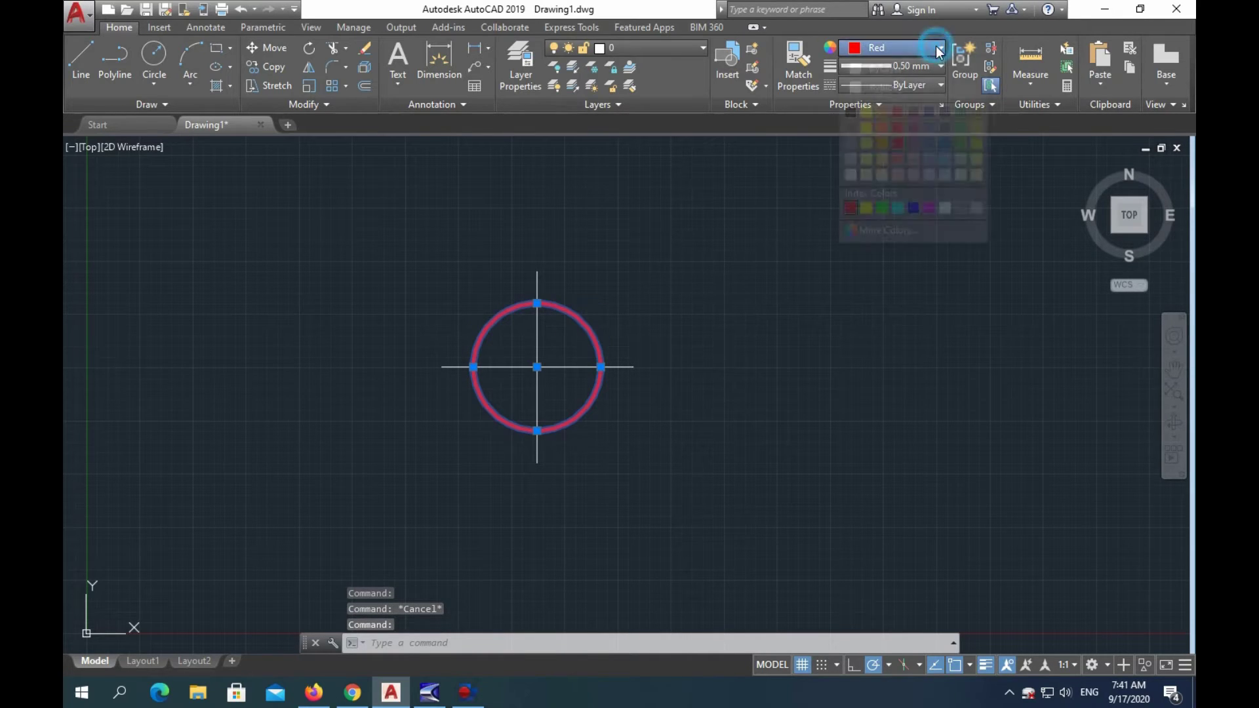
{"action": "key", "text": "Escape"}
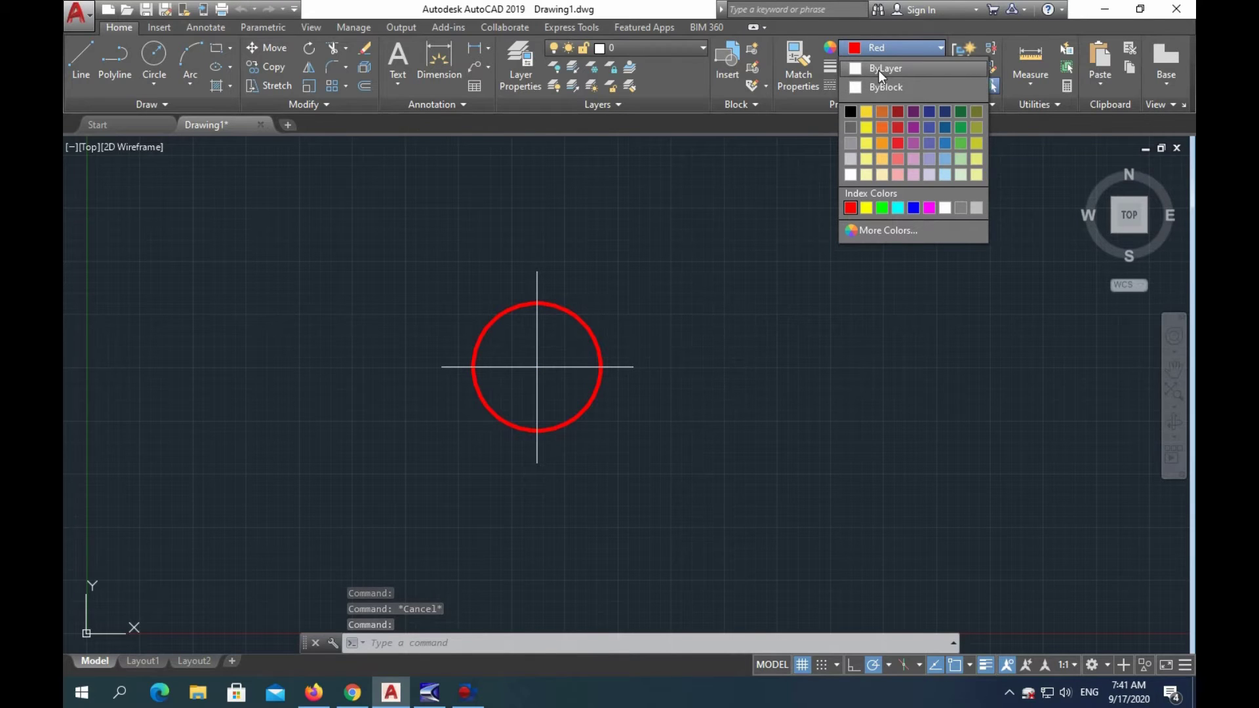
{"action": "left_click", "coordinate": [879, 70]}
{"action": "key", "text": "Escape"}
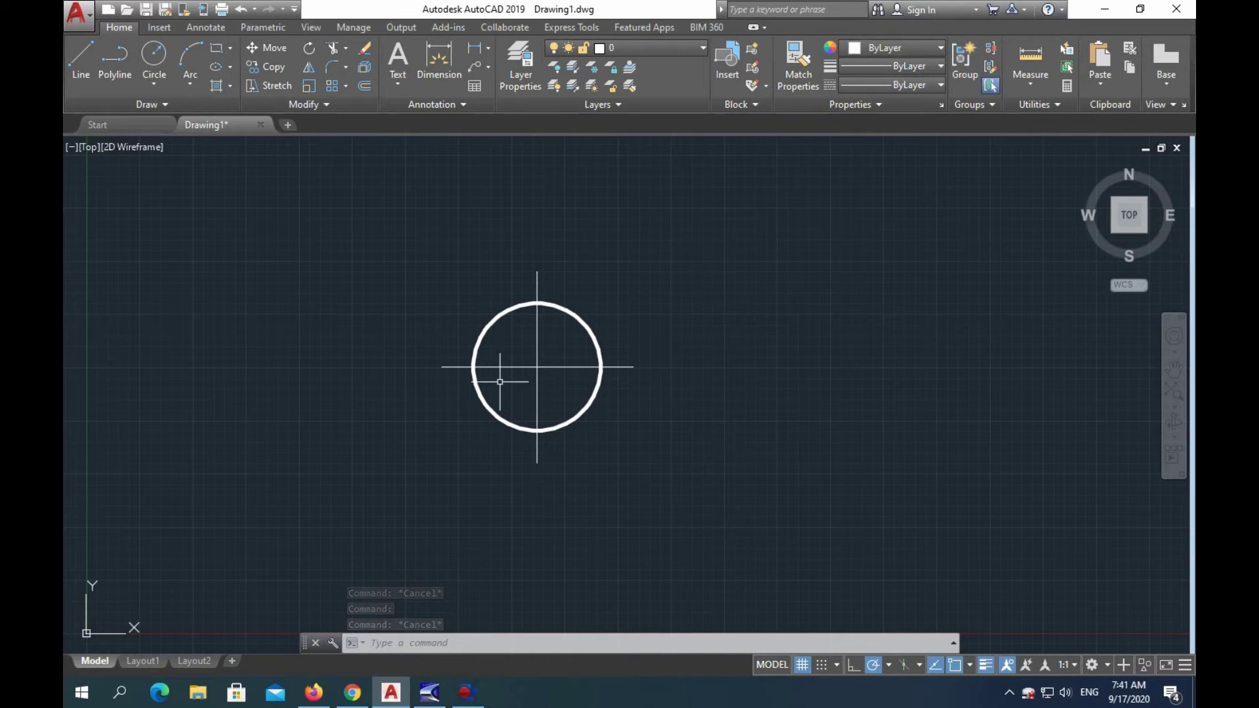
Show the Linetype list with ByLayer, ByBlock, Continuous and Other... options
{"action": "left_click", "coordinate": [550, 367]}
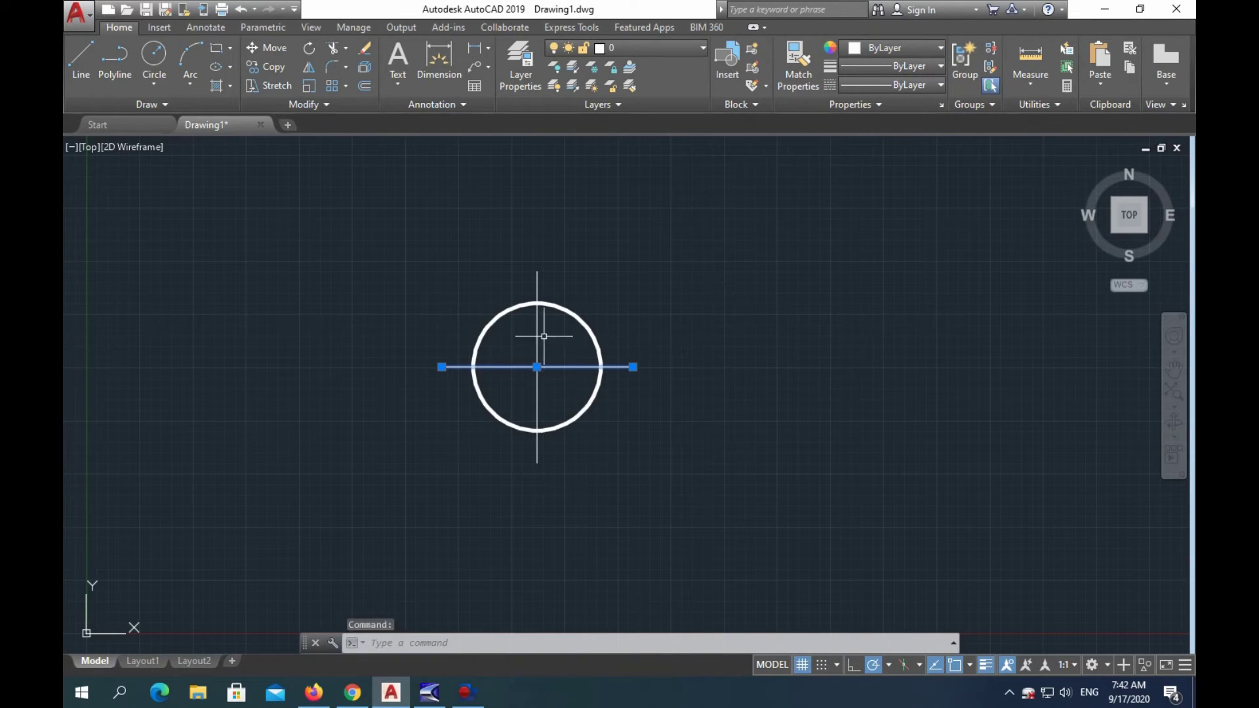
{"action": "key", "text": "Escape"}
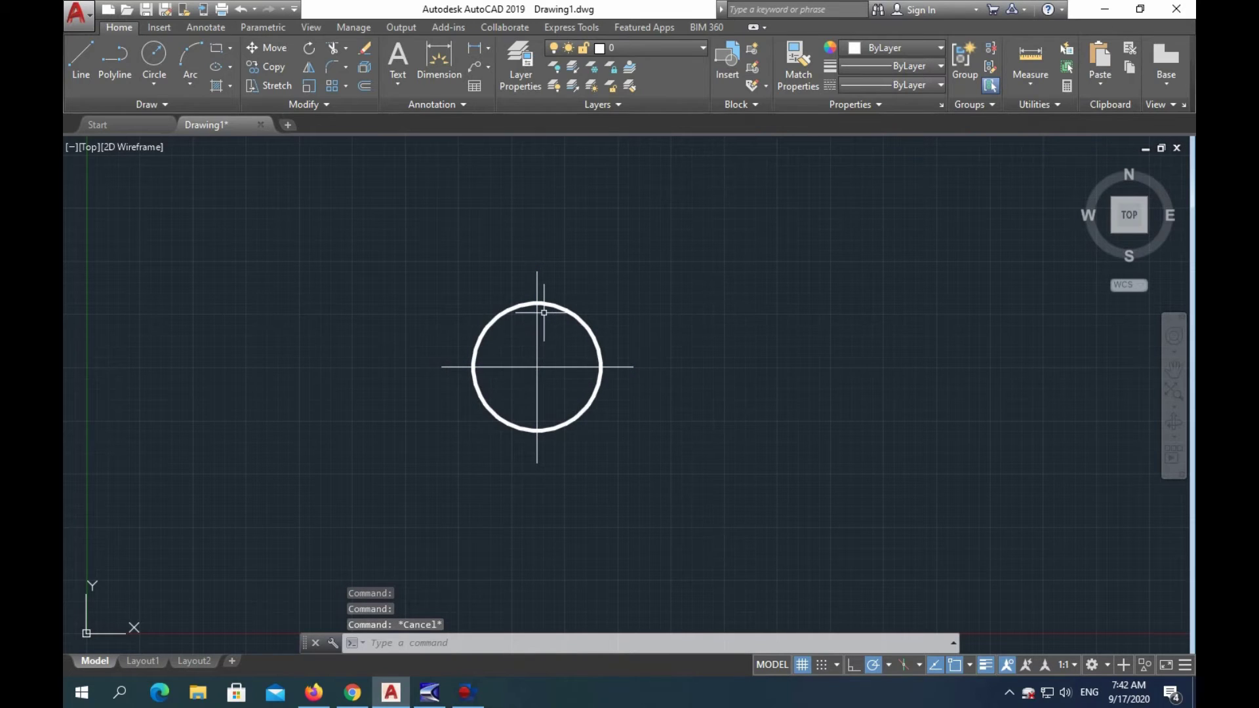
{"action": "left_click", "coordinate": [934, 84]}
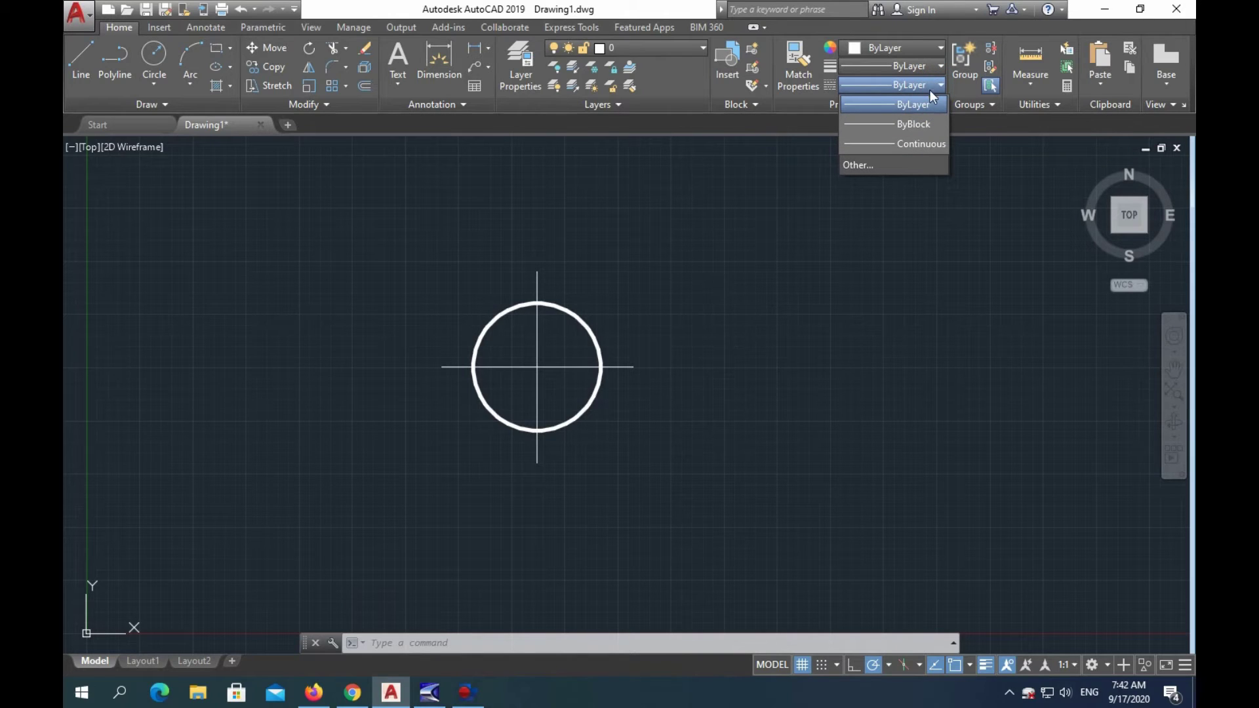
{"action": "left_click", "coordinate": [927, 93]}
Load the CENTER and DASHED linetypes from acad.lin through the Linetype Manager
{"action": "left_click", "coordinate": [860, 166]}
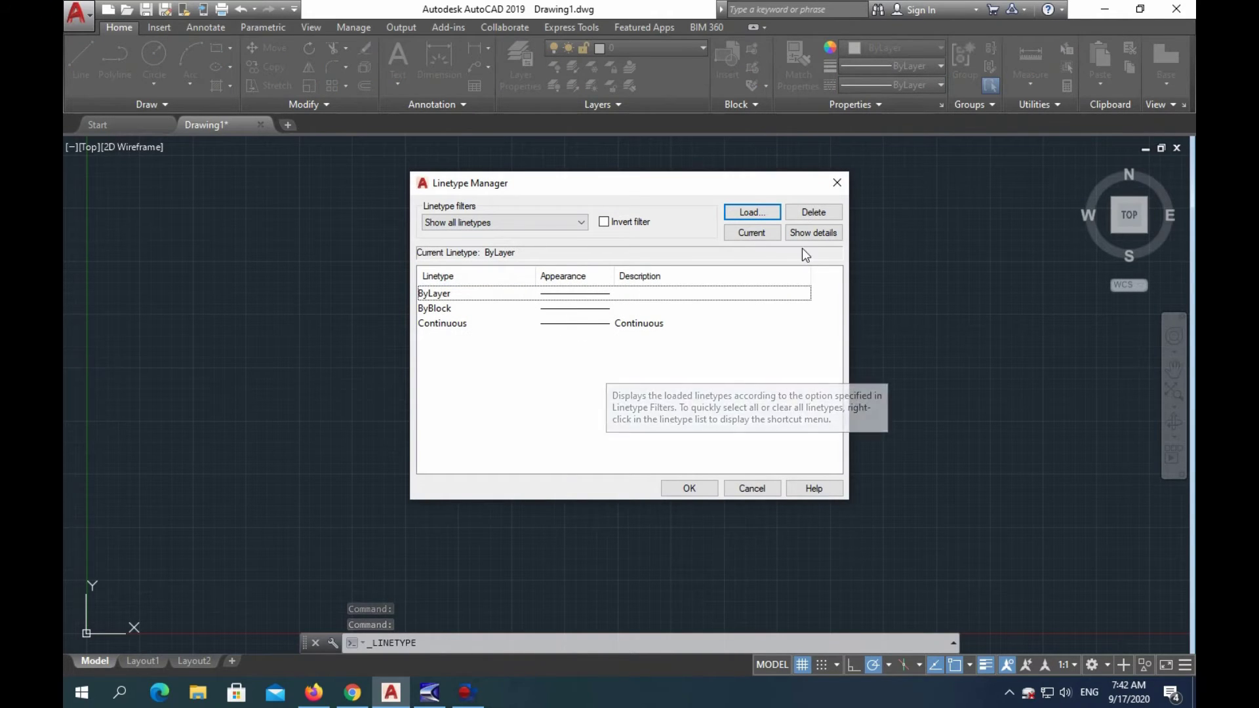
{"action": "left_click", "coordinate": [756, 212]}
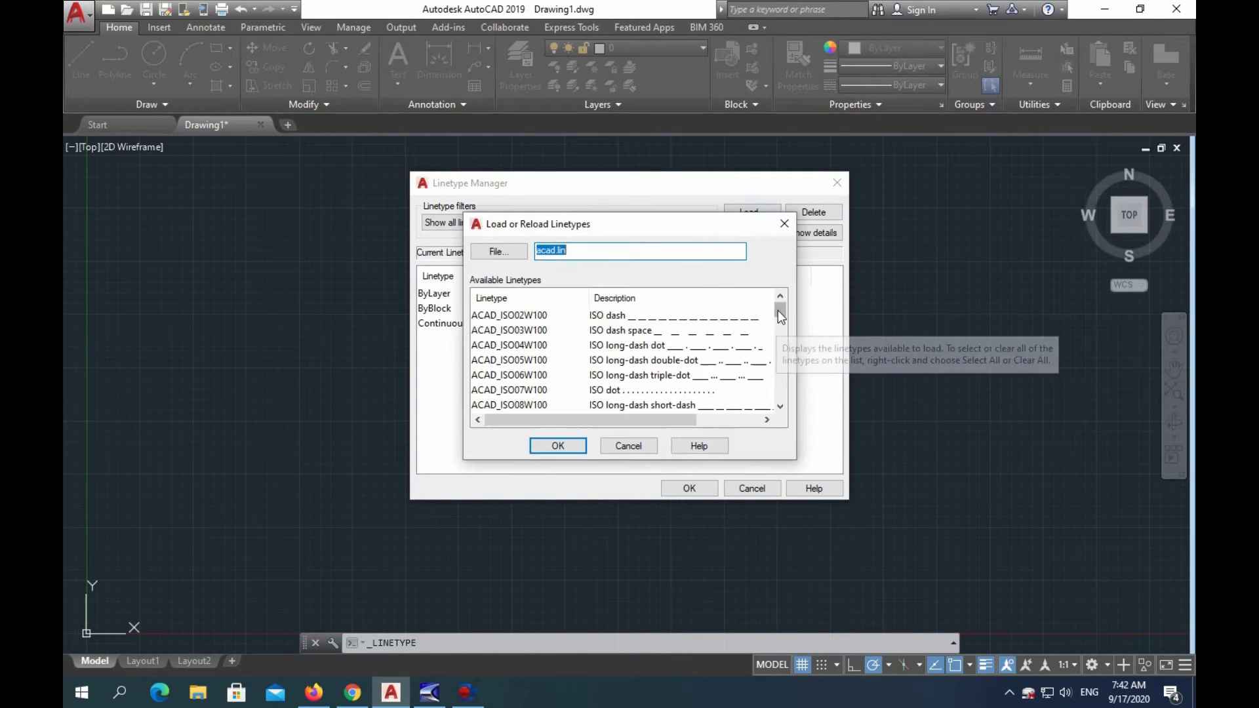
{"action": "left_click", "coordinate": [780, 310]}
{"action": "left_click_drag", "start_coordinate": [781, 310], "coordinate": [783, 337]}
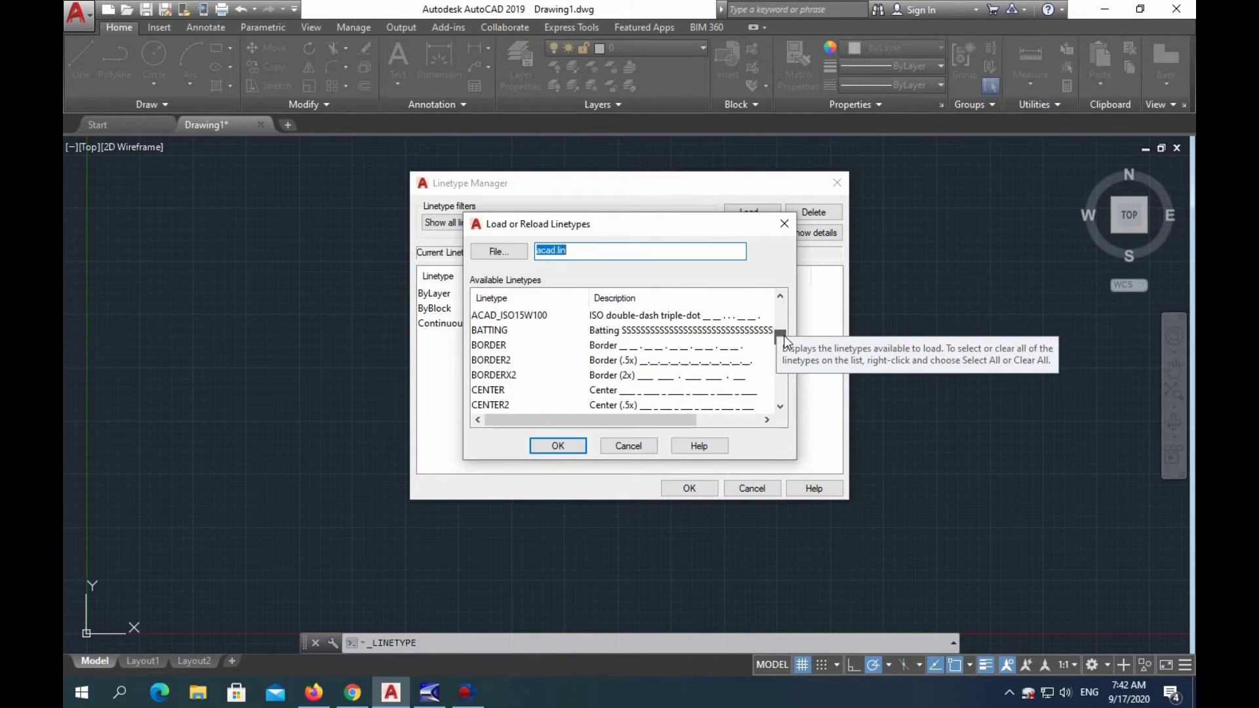
{"action": "left_click", "coordinate": [490, 390]}
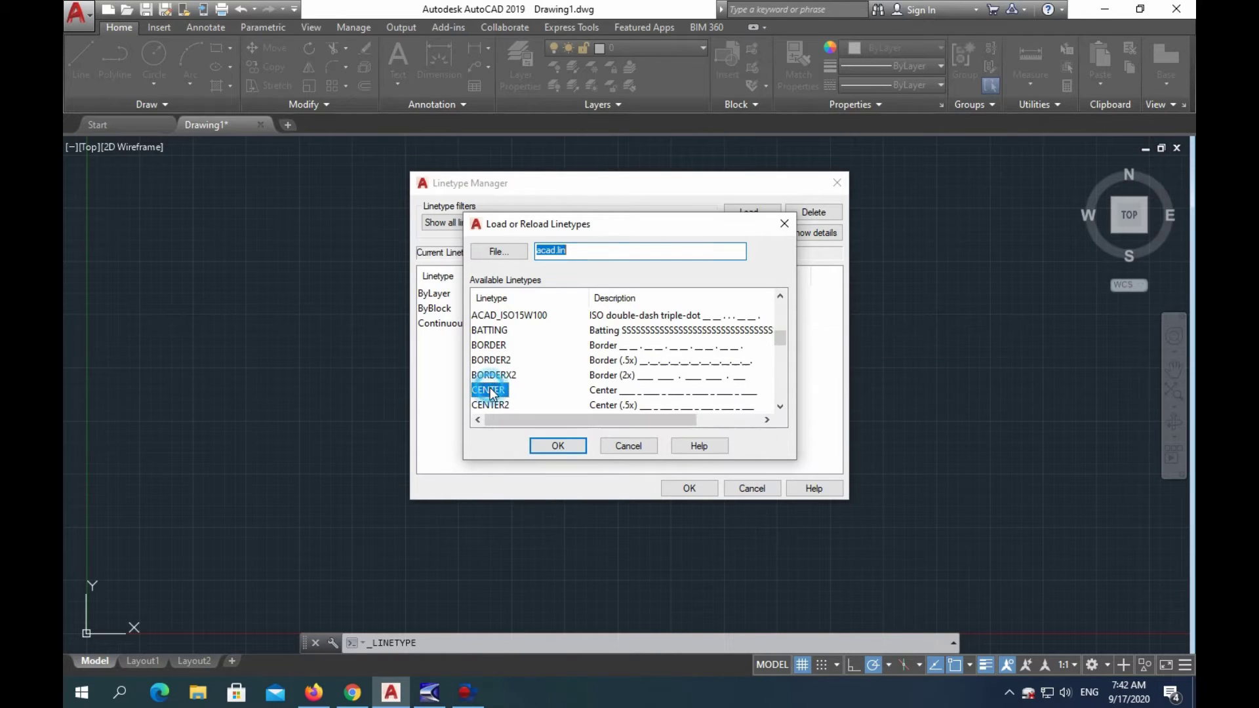
{"action": "left_click_drag", "start_coordinate": [780, 340], "coordinate": [784, 358]}
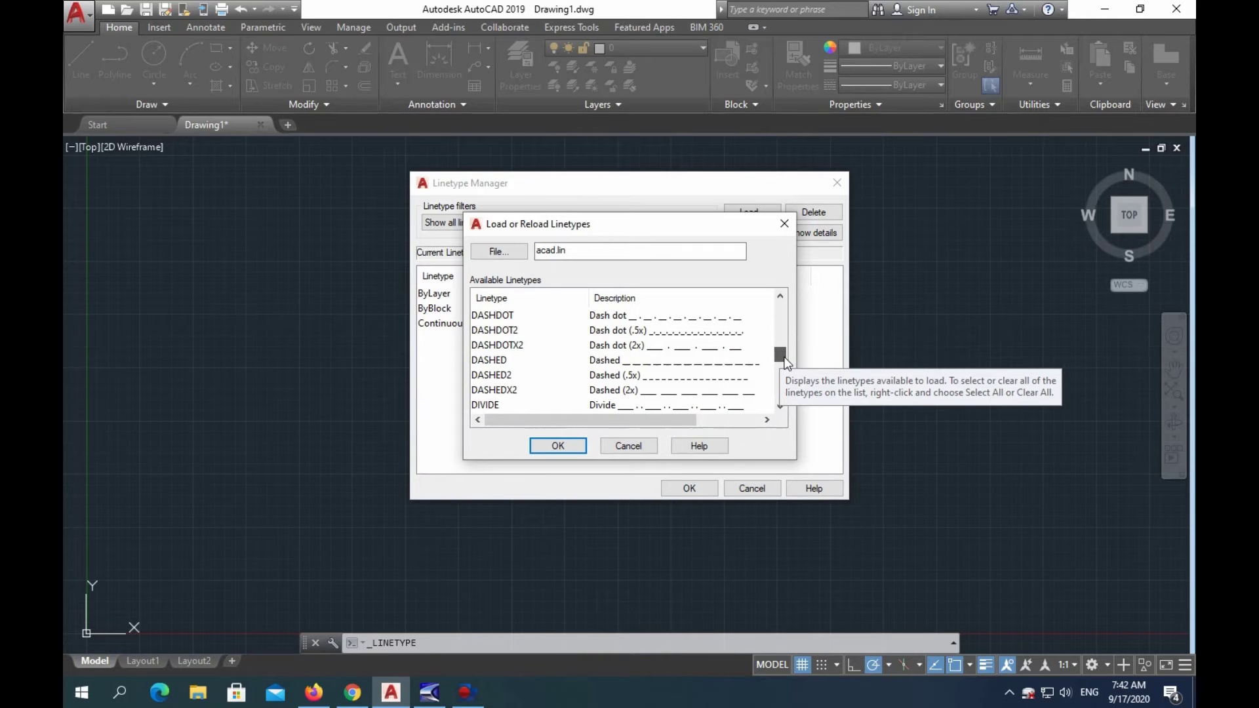
{"action": "left_click", "coordinate": [497, 362]}
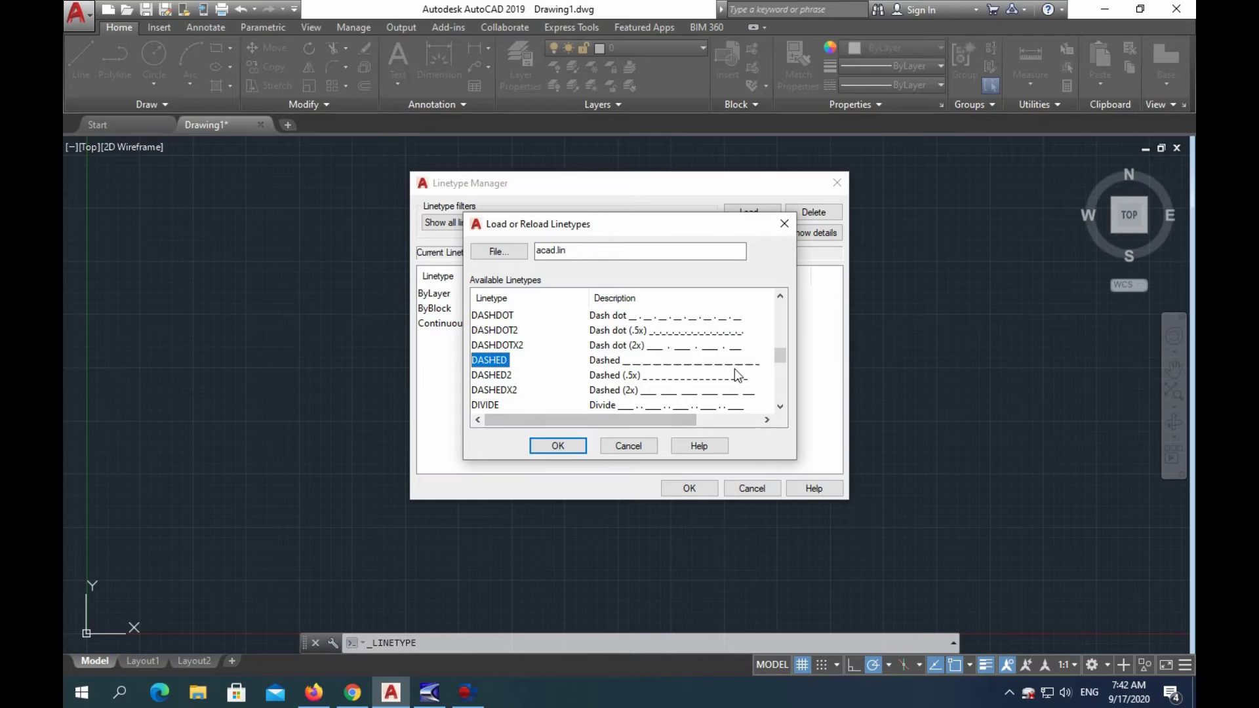
{"action": "left_click", "coordinate": [556, 449]}
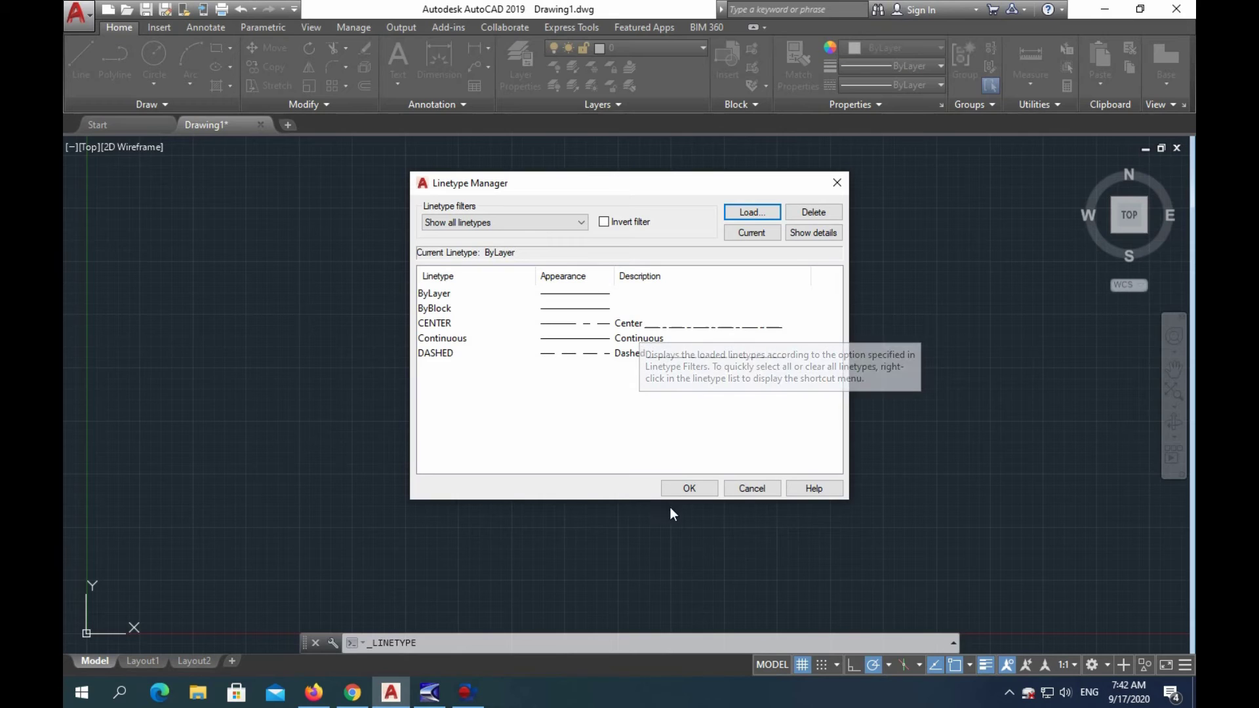
{"action": "left_click", "coordinate": [688, 489]}
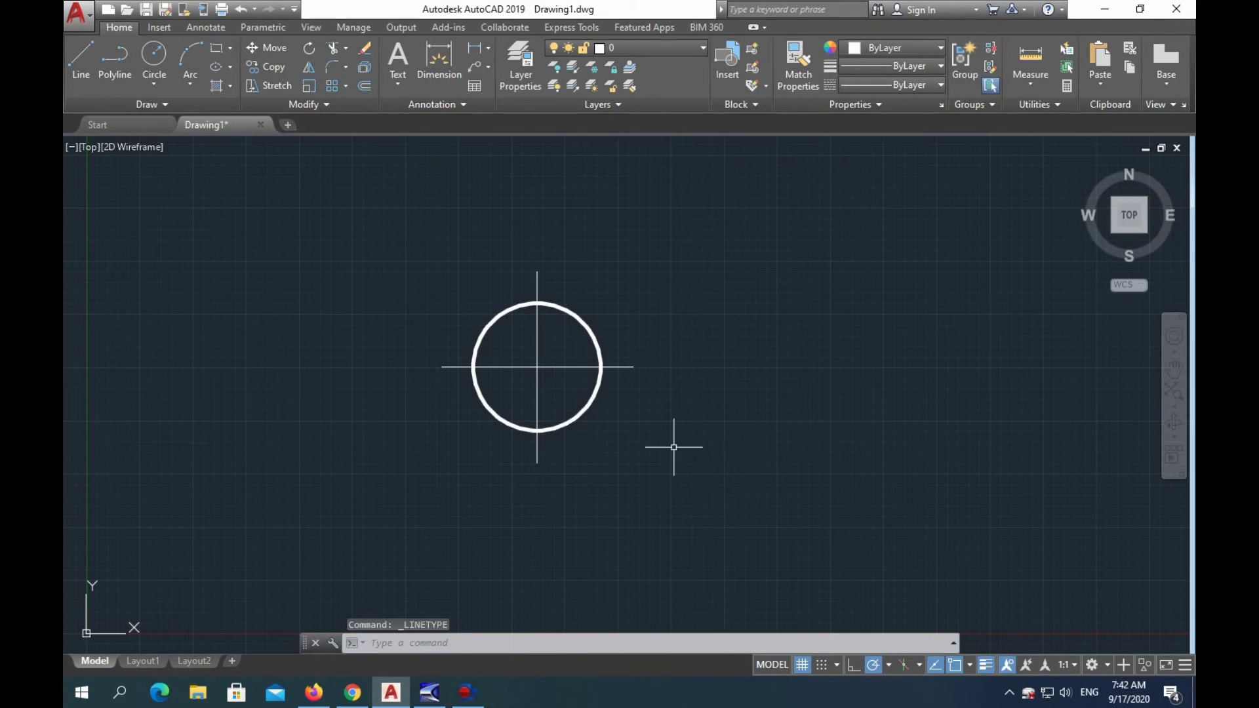
Assign the CENTER linetype to both the horizontal and vertical lines
{"action": "left_click", "coordinate": [628, 366]}
{"action": "left_click", "coordinate": [537, 332]}
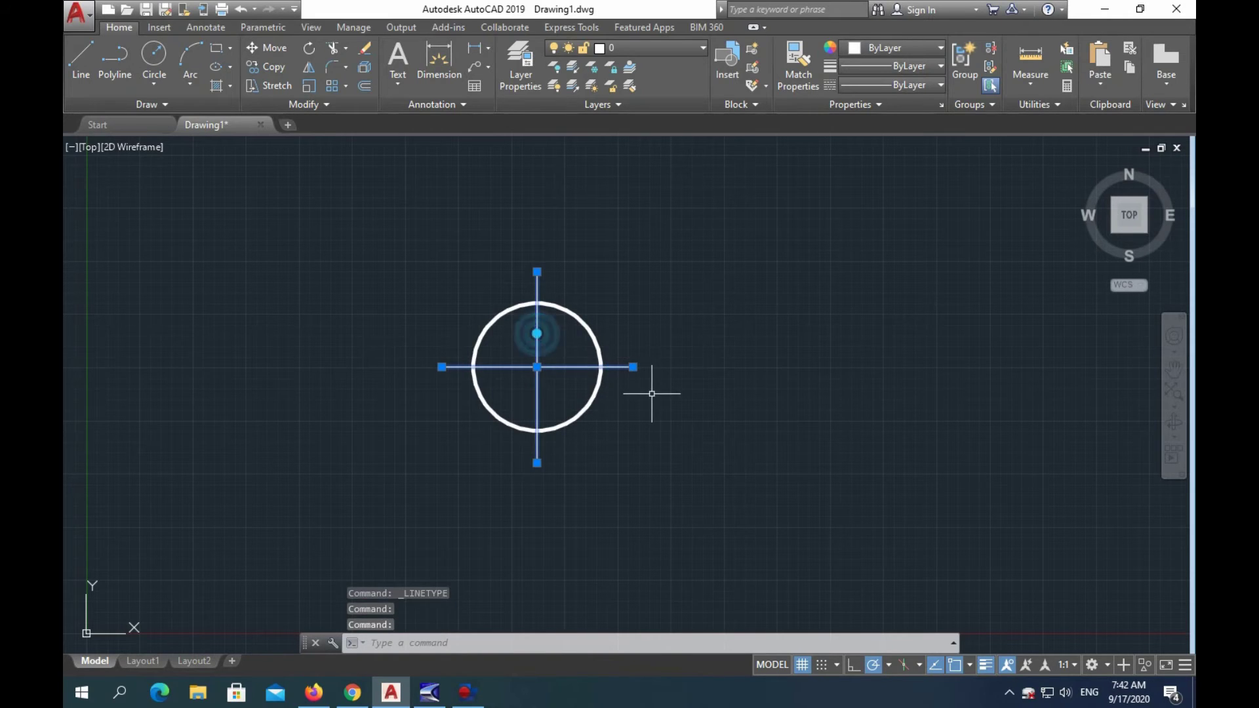
{"action": "left_click", "coordinate": [933, 84]}
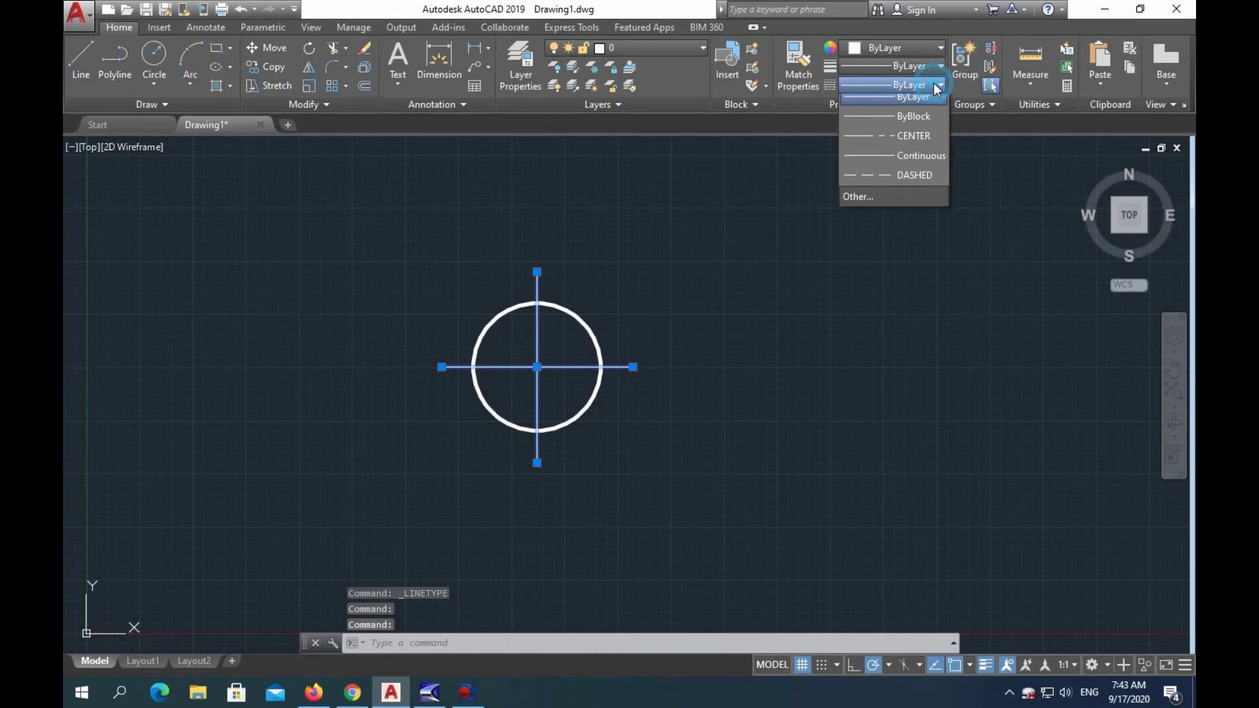
{"action": "left_click", "coordinate": [914, 145]}
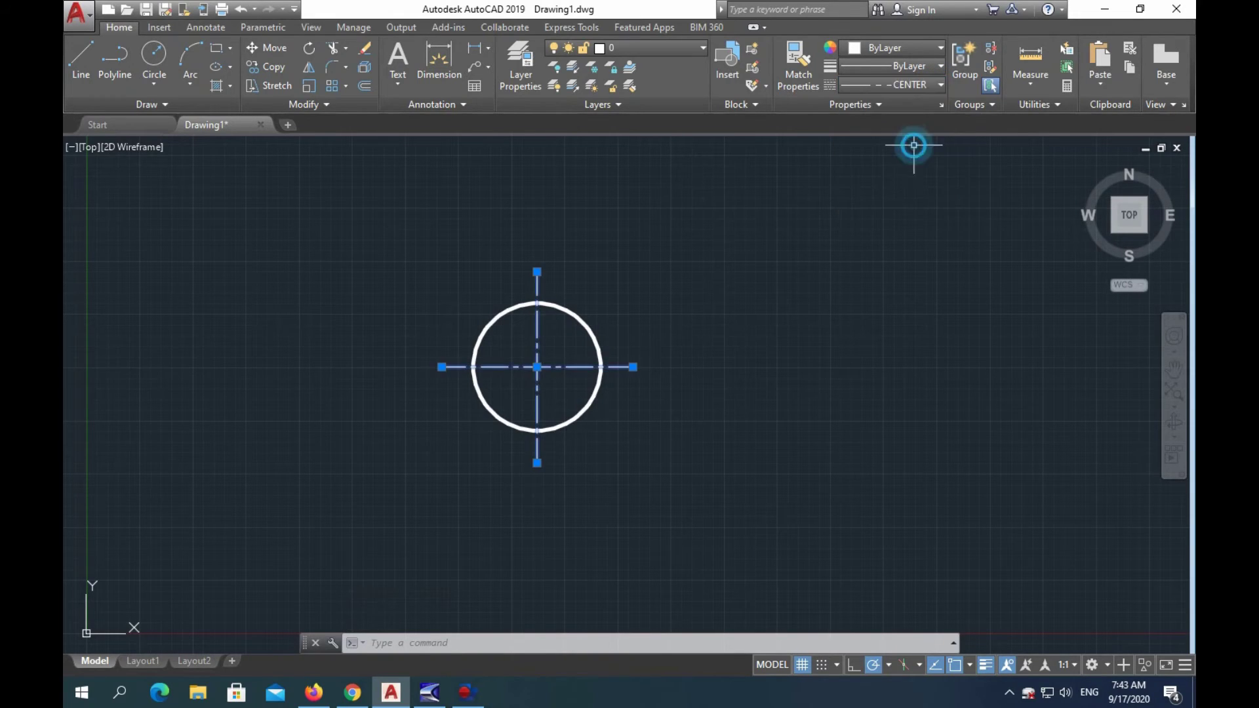
{"action": "key", "text": "Escape"}
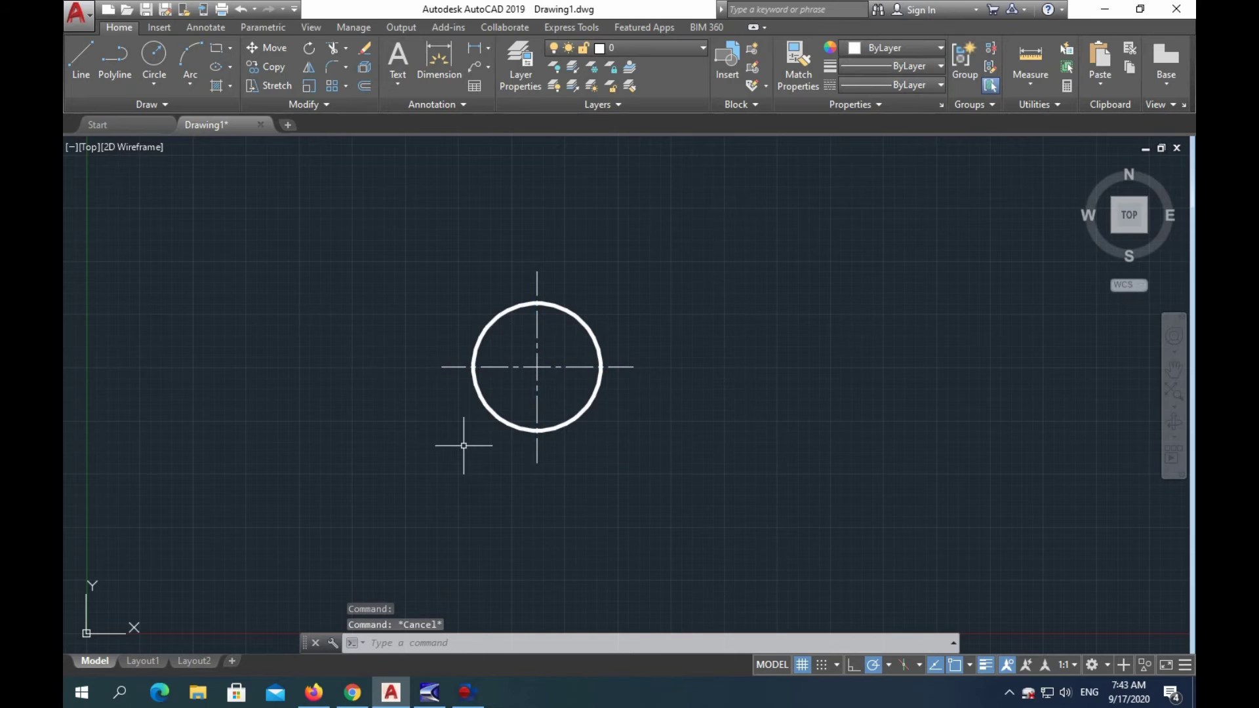
Zoom and pan to frame the thick circle with its dash-dot centrelines
{"action": "scroll", "coordinate": [660, 393], "scroll_direction": "down", "scroll_amount": 6}
{"action": "scroll", "coordinate": [661, 394], "scroll_direction": "down", "scroll_amount": 2}
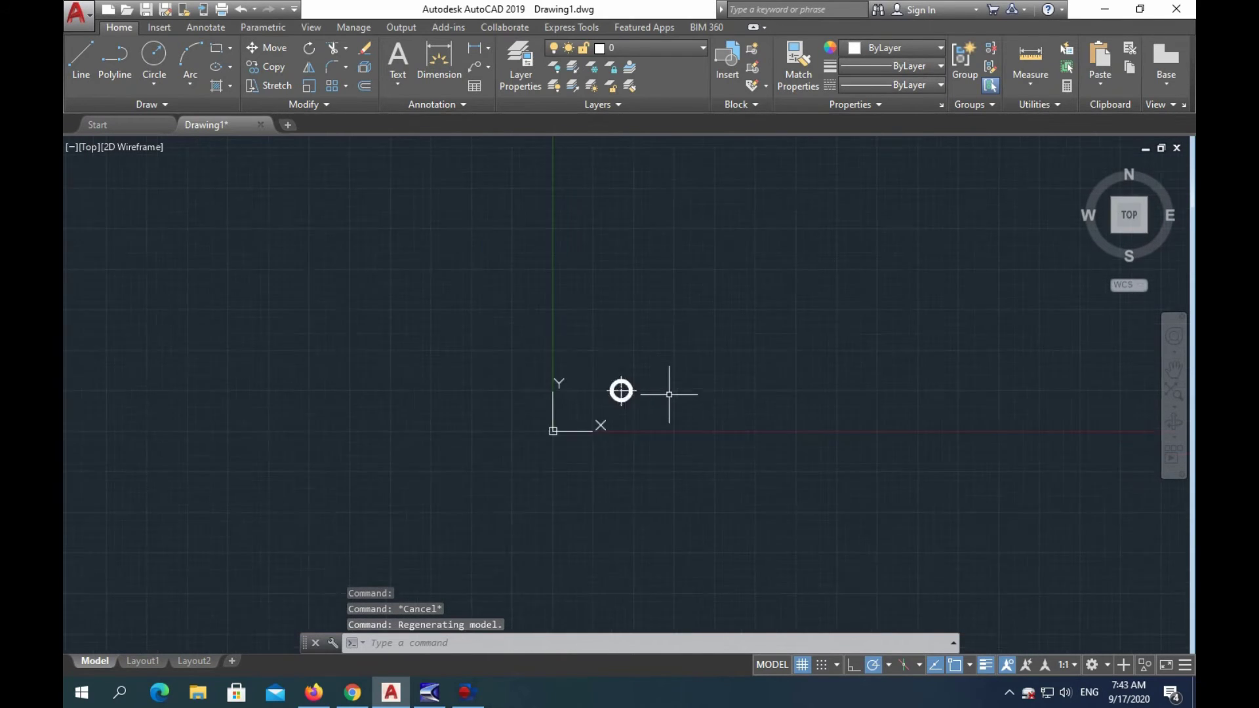
{"action": "scroll", "coordinate": [660, 394], "scroll_direction": "down", "scroll_amount": 5}
{"action": "scroll", "coordinate": [660, 393], "scroll_direction": "up", "scroll_amount": 8}
{"action": "scroll", "coordinate": [443, 371], "scroll_direction": "up", "scroll_amount": 4}
{"action": "scroll", "coordinate": [433, 374], "scroll_direction": "down", "scroll_amount": 2}
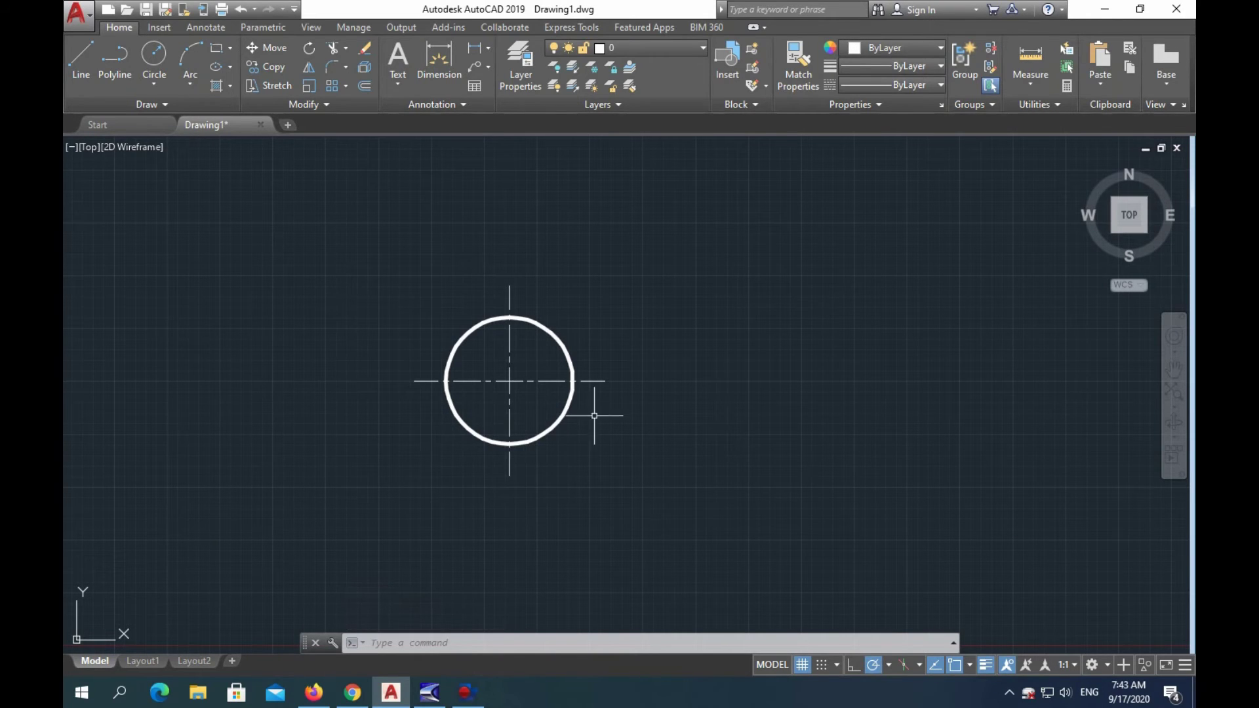
{"action": "scroll", "coordinate": [593, 404], "scroll_direction": "down", "scroll_amount": 2}
{"action": "scroll", "coordinate": [593, 404], "scroll_direction": "down", "scroll_amount": 4}
{"action": "scroll", "coordinate": [592, 407], "scroll_direction": "down", "scroll_amount": 2}
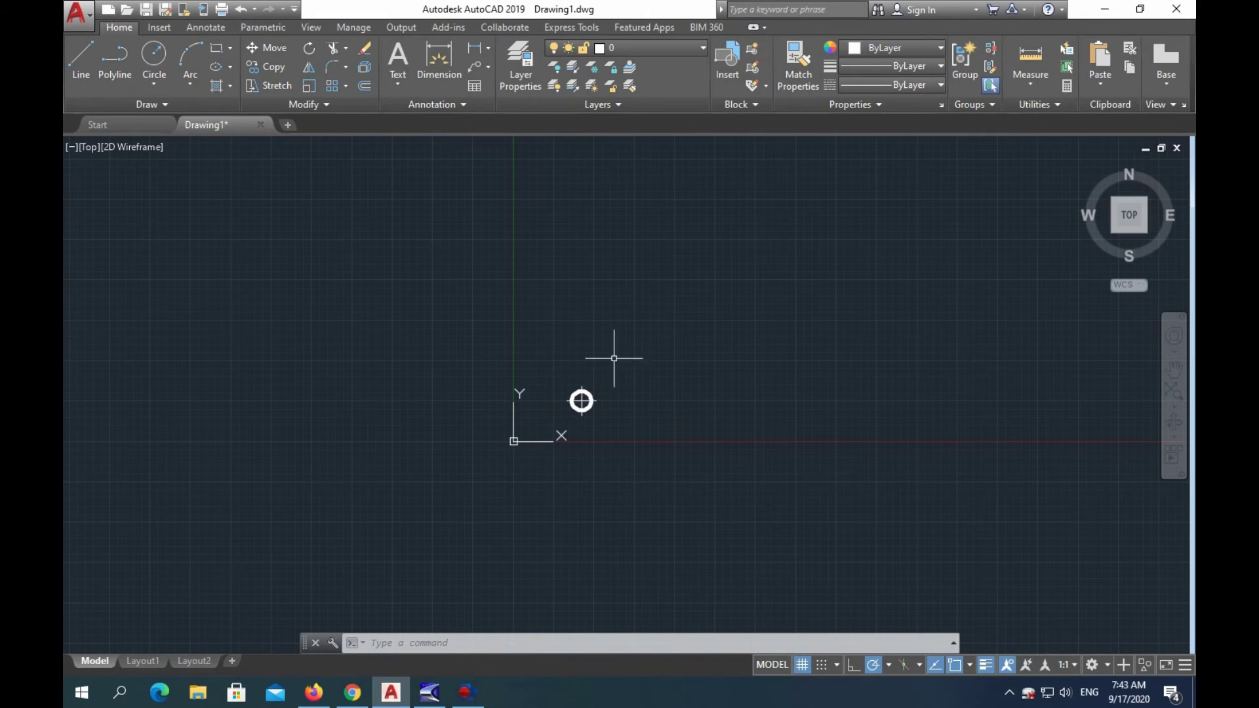
{"action": "scroll", "coordinate": [576, 418], "scroll_direction": "up", "scroll_amount": 5}
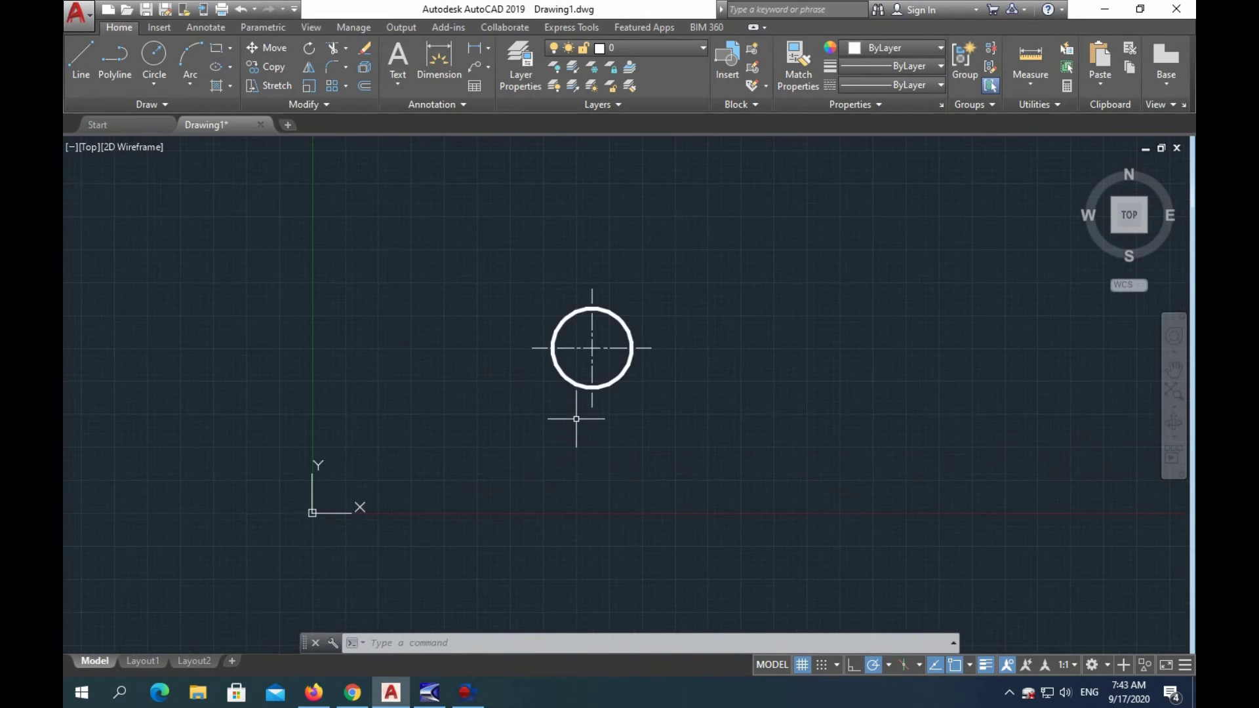
{"action": "scroll", "coordinate": [599, 351], "scroll_direction": "up", "scroll_amount": 4}
{"action": "scroll", "coordinate": [602, 345], "scroll_direction": "down", "scroll_amount": 7}
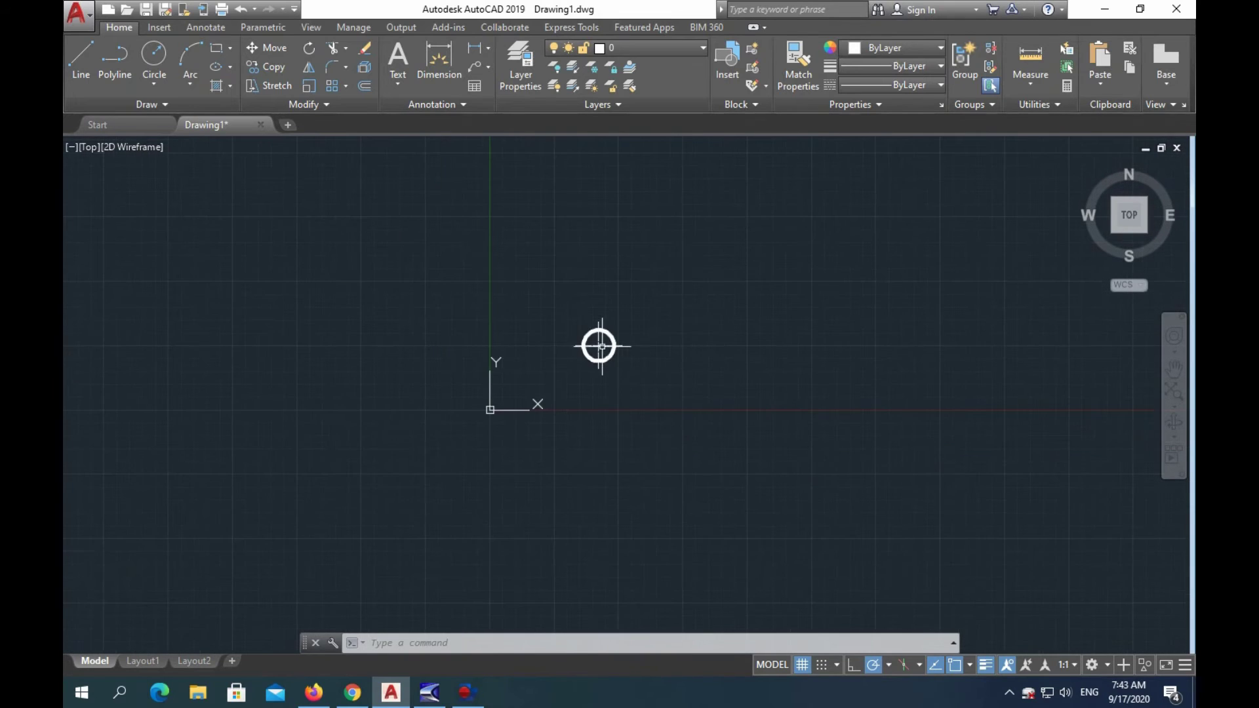
{"action": "scroll", "coordinate": [613, 340], "scroll_direction": "up", "scroll_amount": 6}
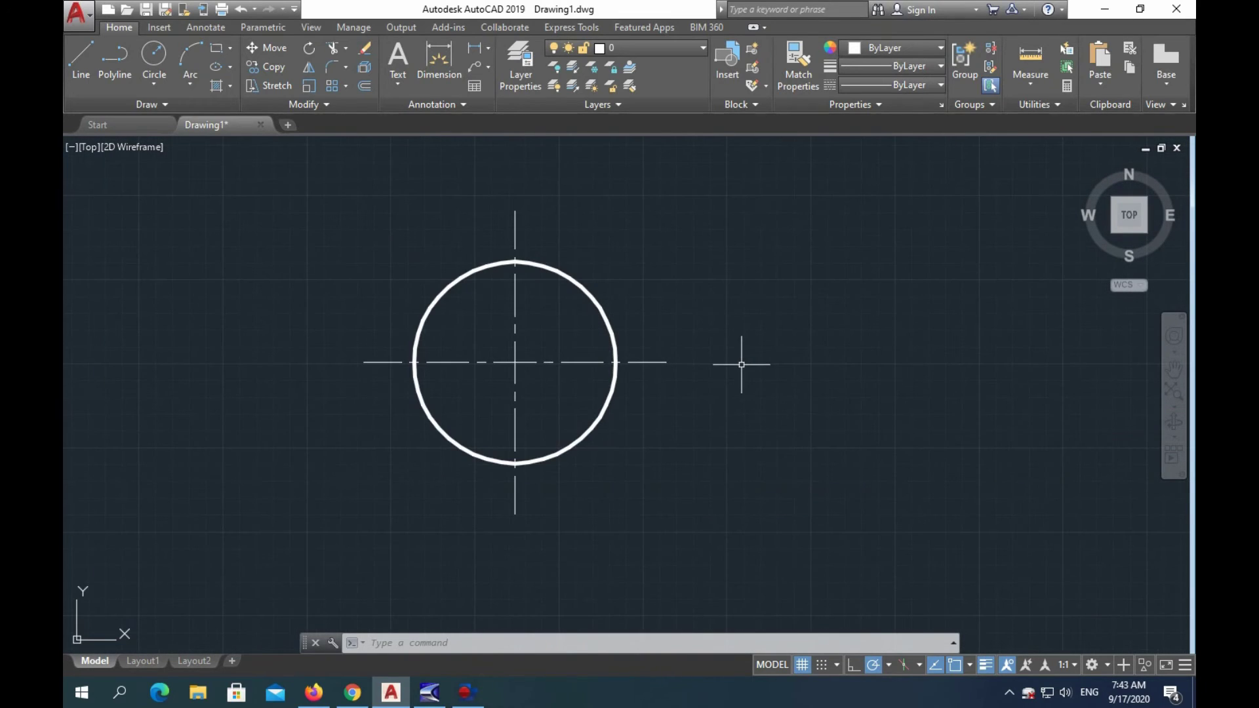
{"action": "scroll", "coordinate": [706, 364], "scroll_direction": "down", "scroll_amount": 7}
{"action": "scroll", "coordinate": [701, 374], "scroll_direction": "down", "scroll_amount": 3}
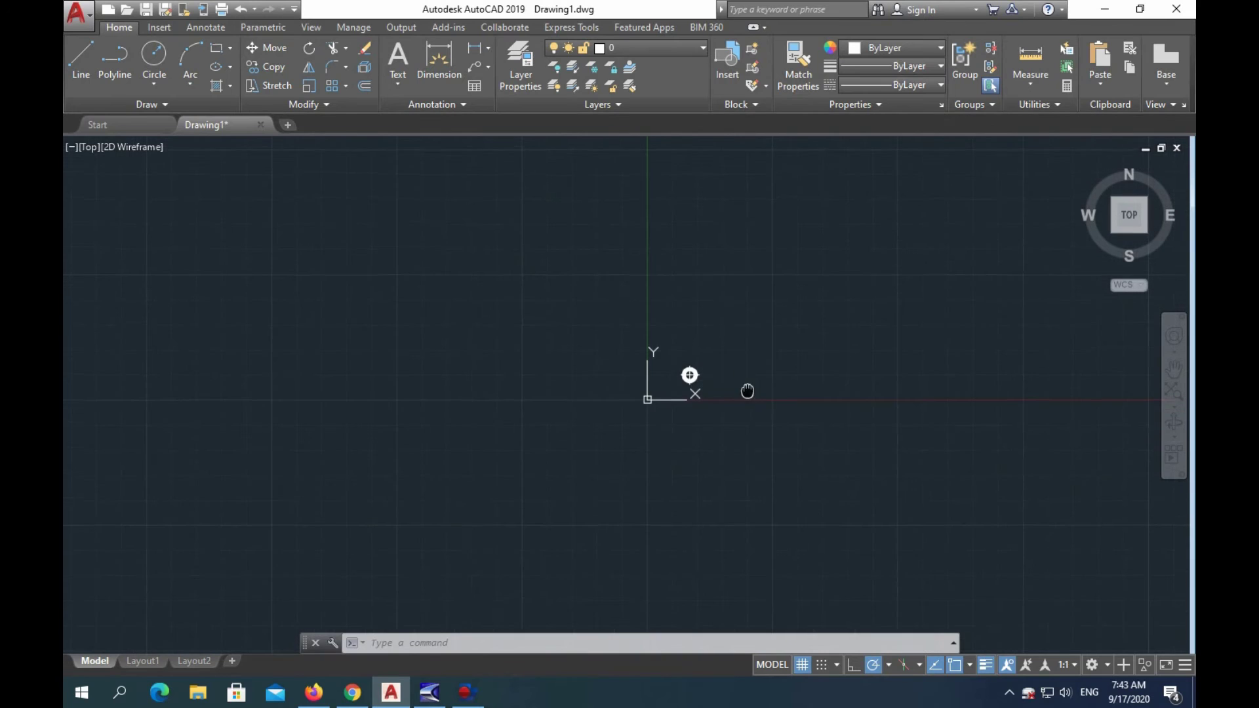
{"action": "middle_click_drag", "start_coordinate": [748, 391], "coordinate": [643, 433]}
{"action": "scroll", "coordinate": [585, 413], "scroll_direction": "up", "scroll_amount": 8}
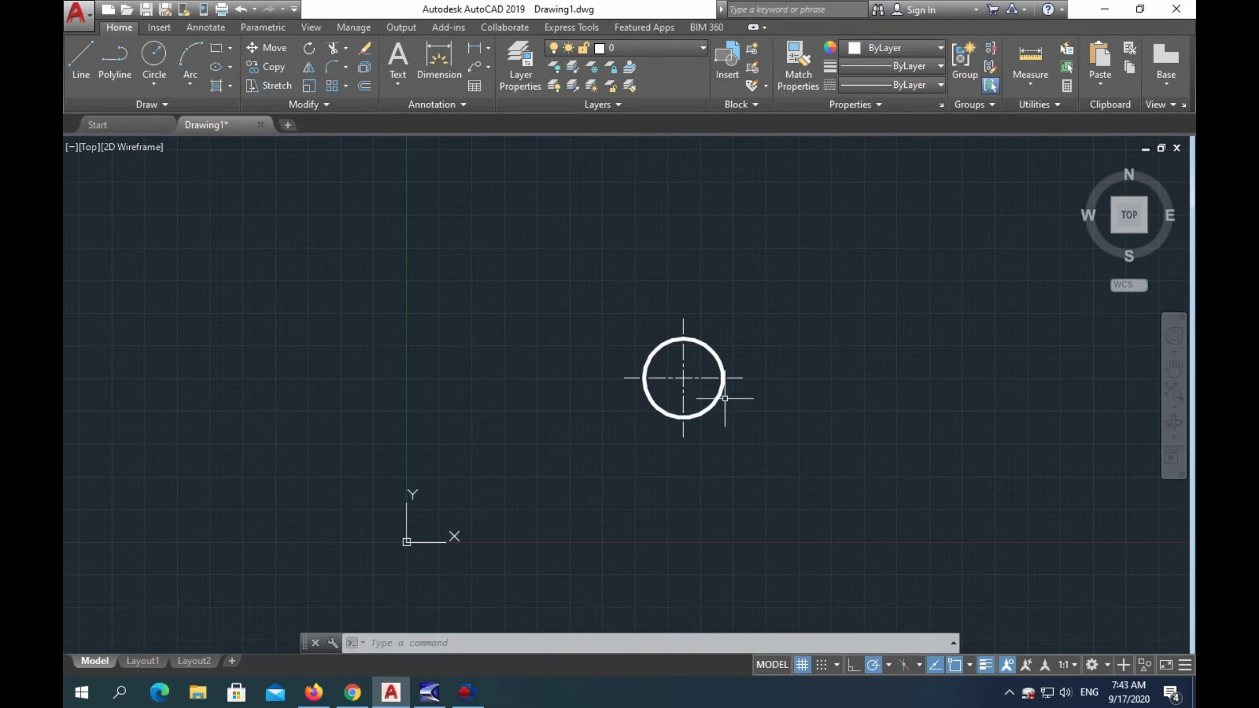
Set the linetype scale of both centrelines to 4 in the Properties palette
{"action": "left_click", "coordinate": [704, 378]}
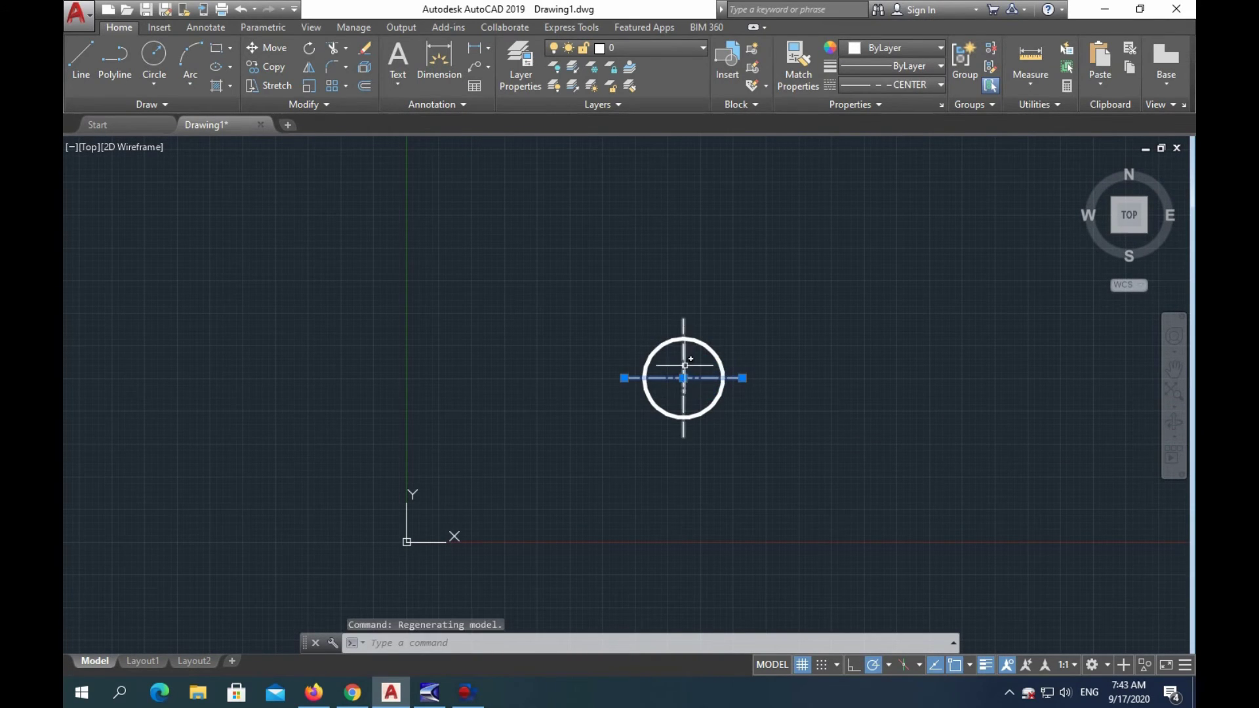
{"action": "left_click", "coordinate": [684, 354]}
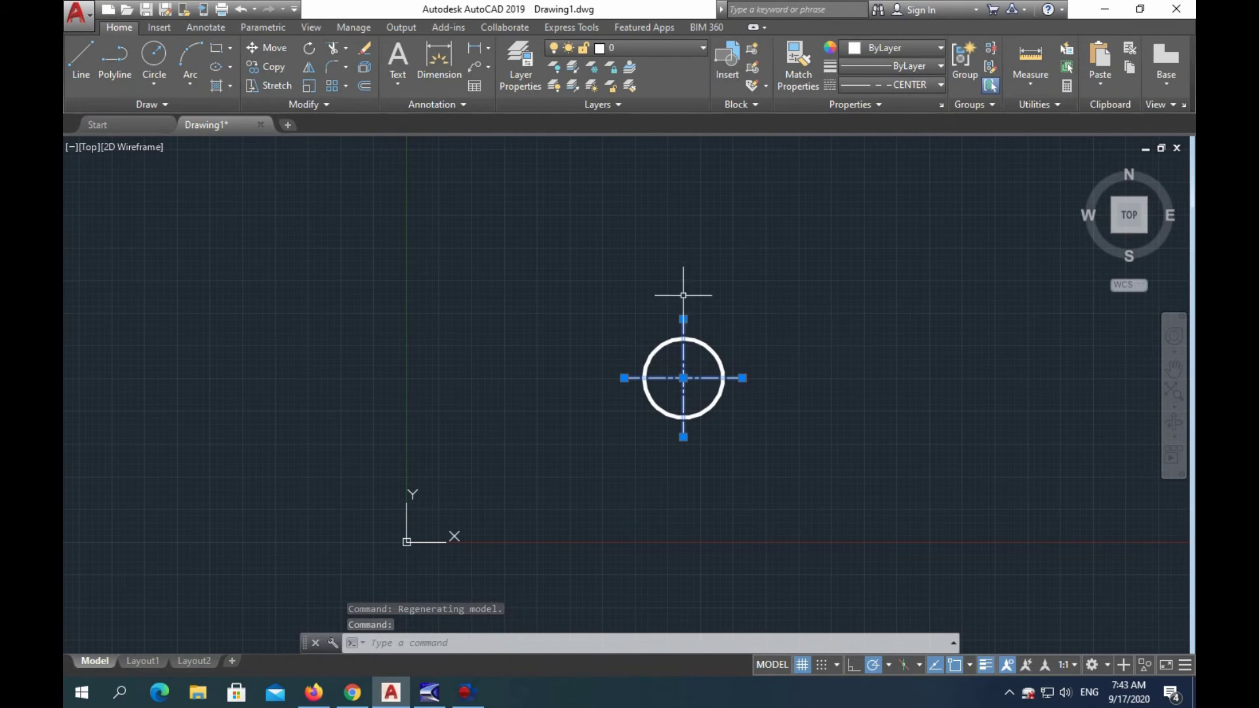
{"action": "right_click", "coordinate": [691, 269]}
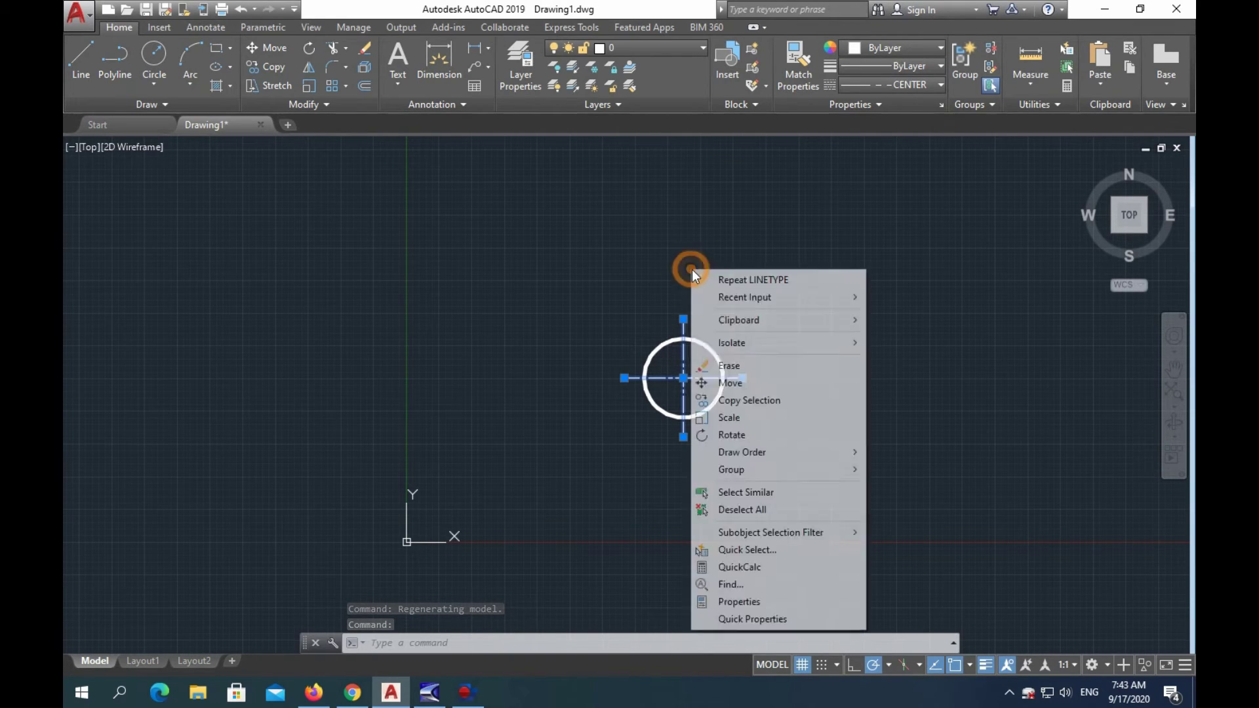
{"action": "left_click", "coordinate": [779, 602]}
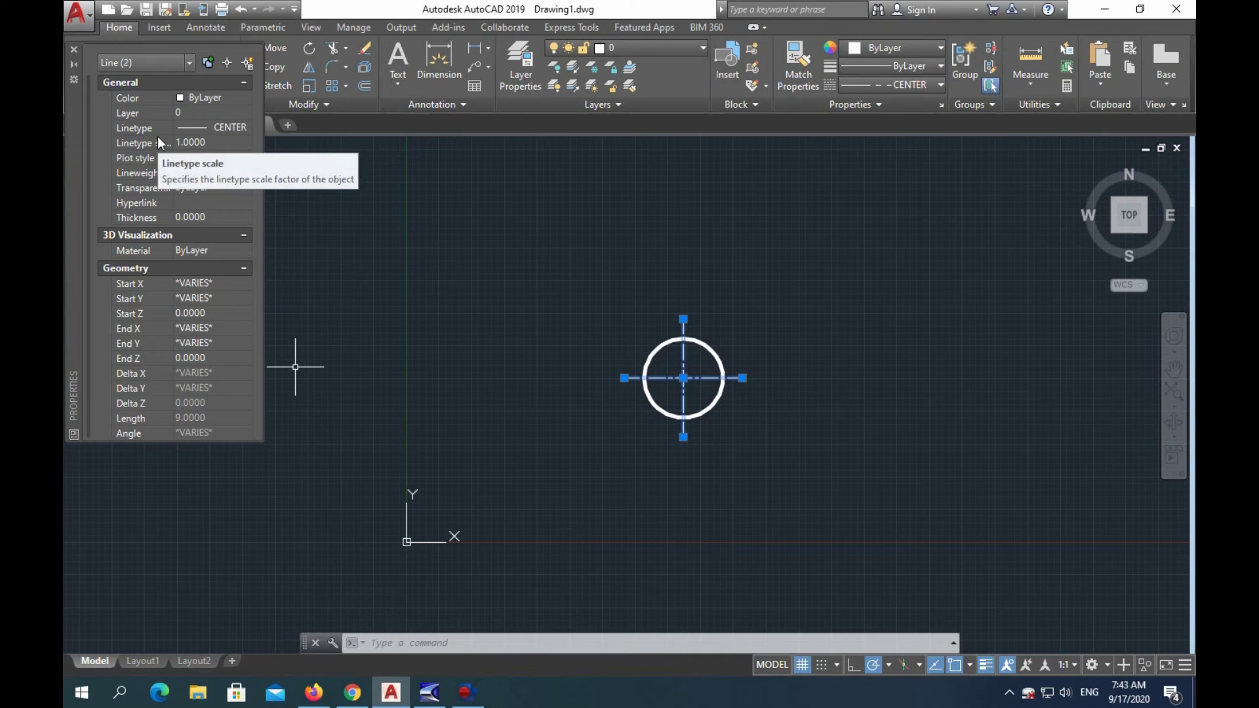
{"action": "left_click", "coordinate": [203, 142]}
{"action": "type", "text": "4"}
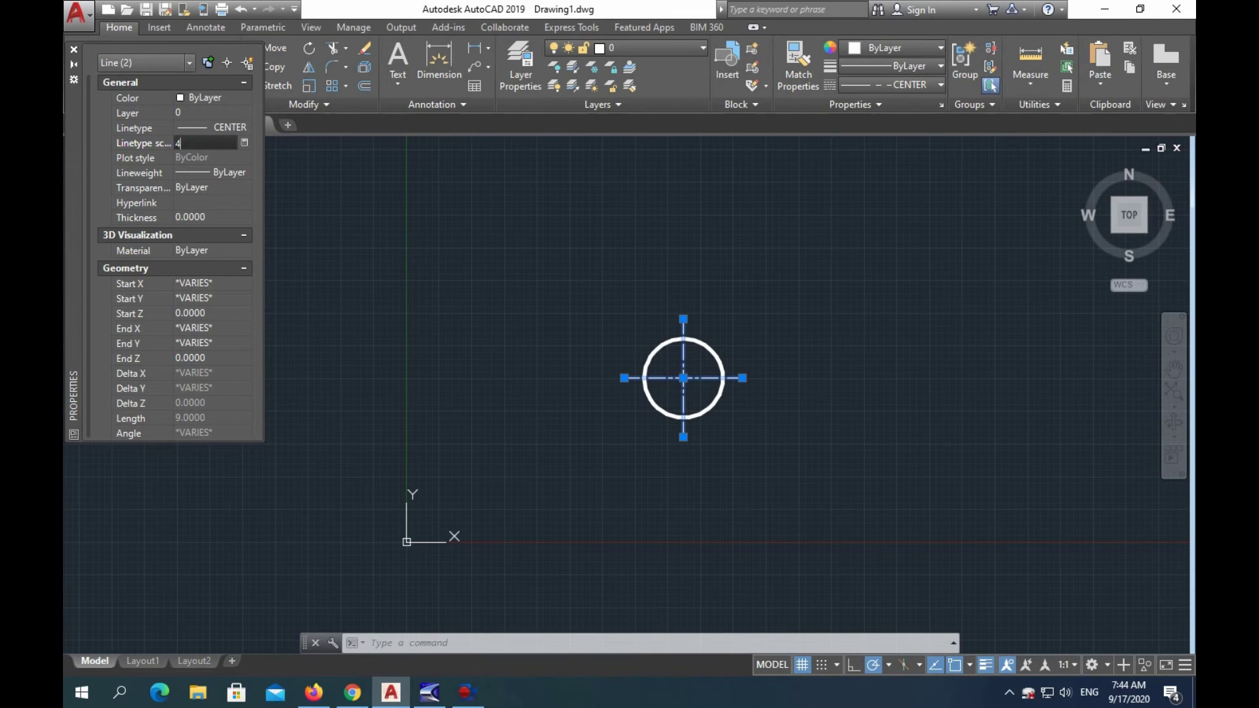
{"action": "key", "text": "Return"}
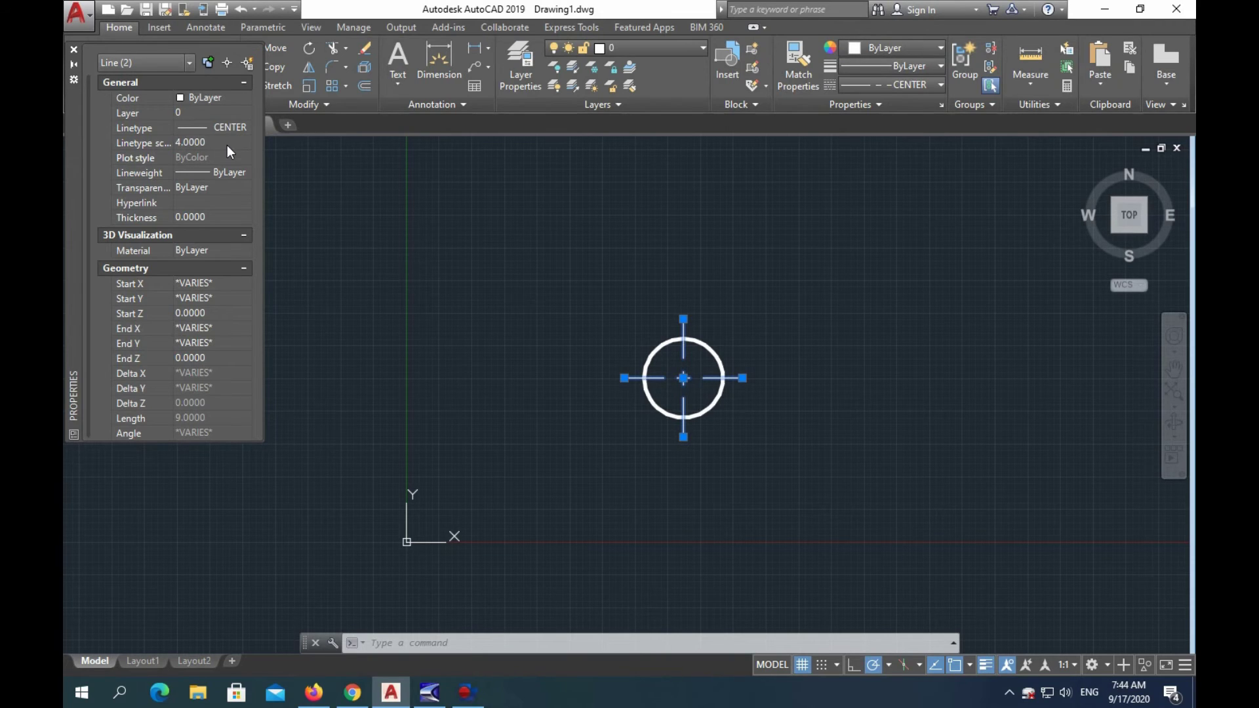
{"action": "left_click", "coordinate": [74, 50]}
{"action": "key", "text": "Escape"}
{"action": "scroll", "coordinate": [704, 380], "scroll_direction": "down", "scroll_amount": 3}
Zoom and pan to bring the circle down-left near the drawing origin
{"action": "scroll", "coordinate": [707, 382], "scroll_direction": "down", "scroll_amount": 3}
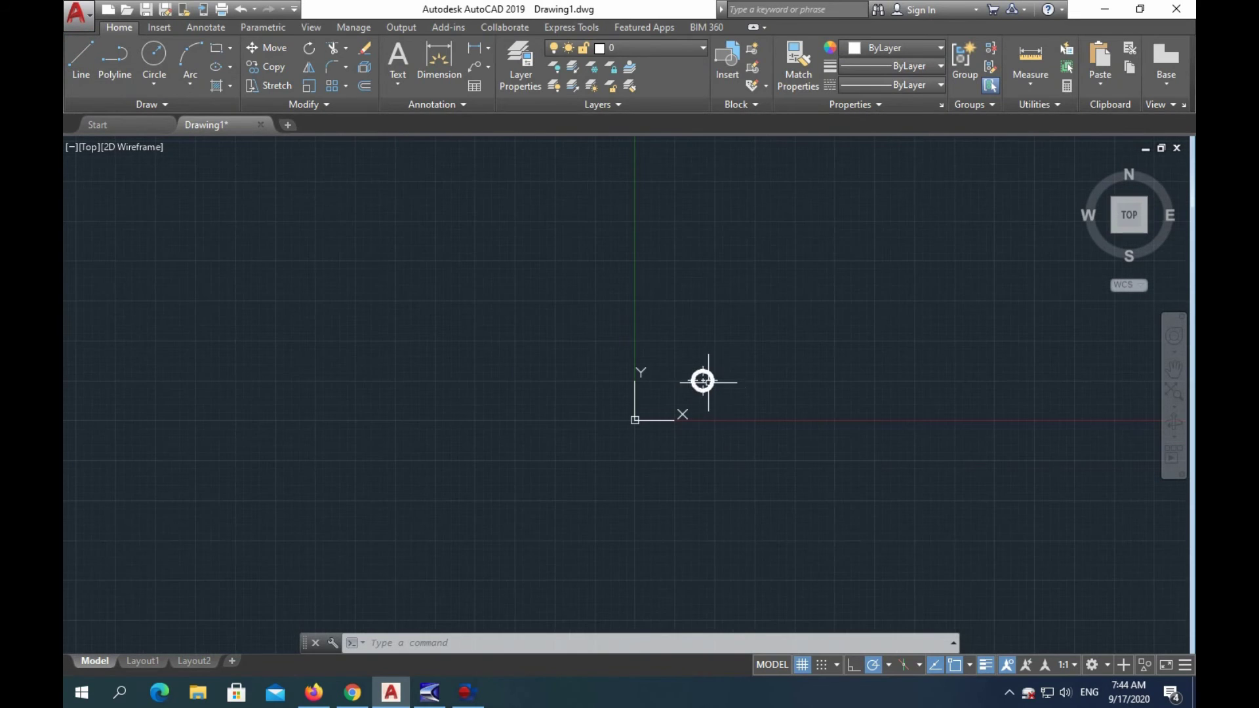
{"action": "scroll", "coordinate": [723, 389], "scroll_direction": "up", "scroll_amount": 2}
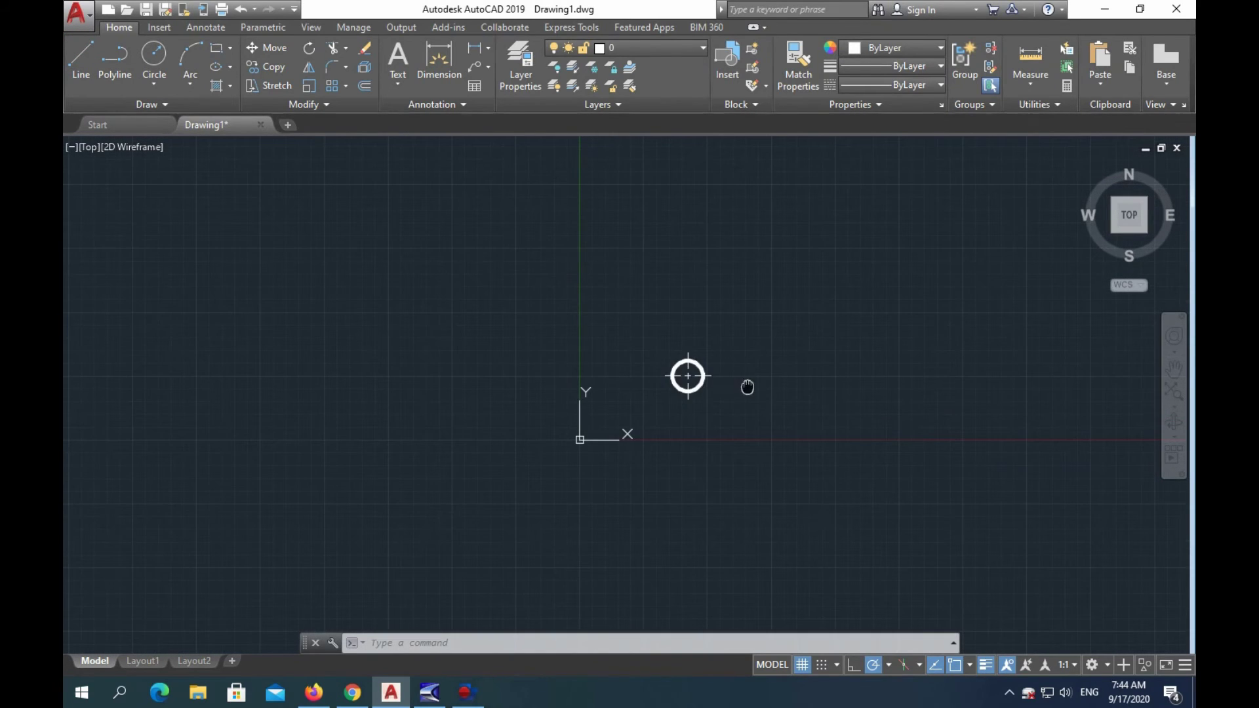
{"action": "mouse_move", "coordinate": [748, 385]}
{"action": "middle_mouse_down"}
{"action": "mouse_move", "coordinate": [647, 442]}
{"action": "mouse_move", "coordinate": [643, 425]}
{"action": "middle_mouse_up"}
{"action": "scroll", "coordinate": [643, 425], "scroll_direction": "down", "scroll_amount": 2}
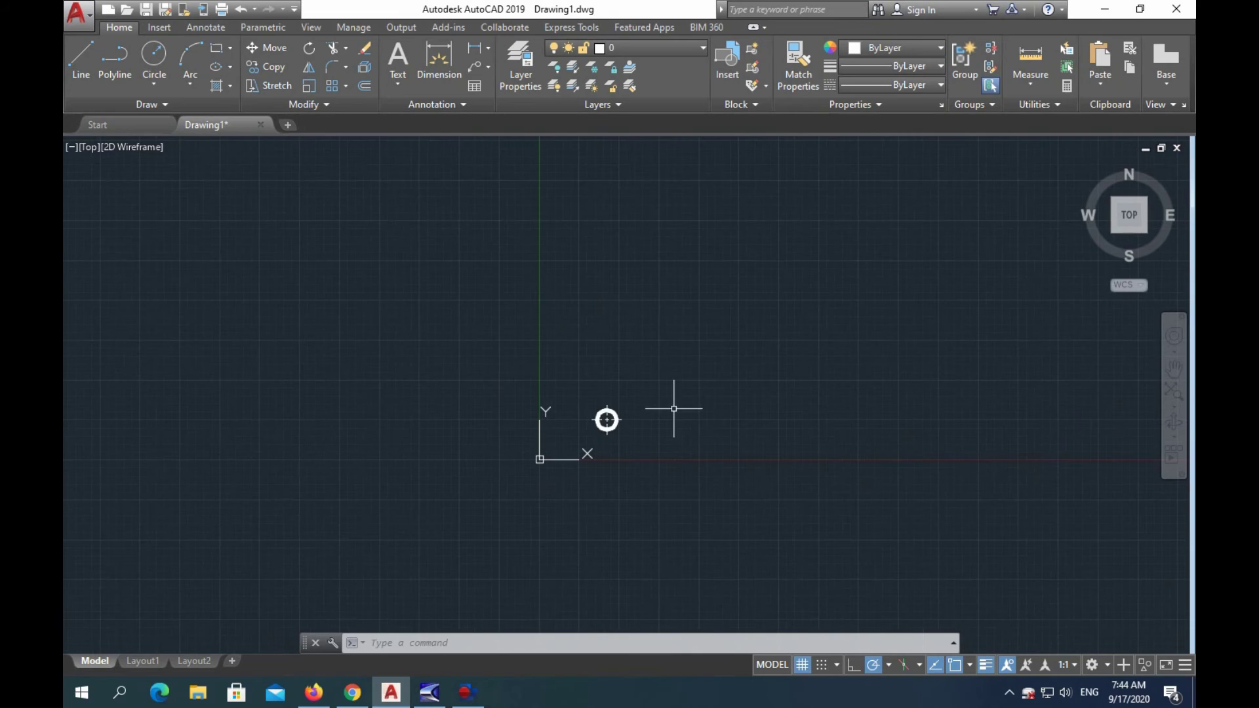
{"action": "scroll", "coordinate": [596, 443], "scroll_direction": "up", "scroll_amount": 5}
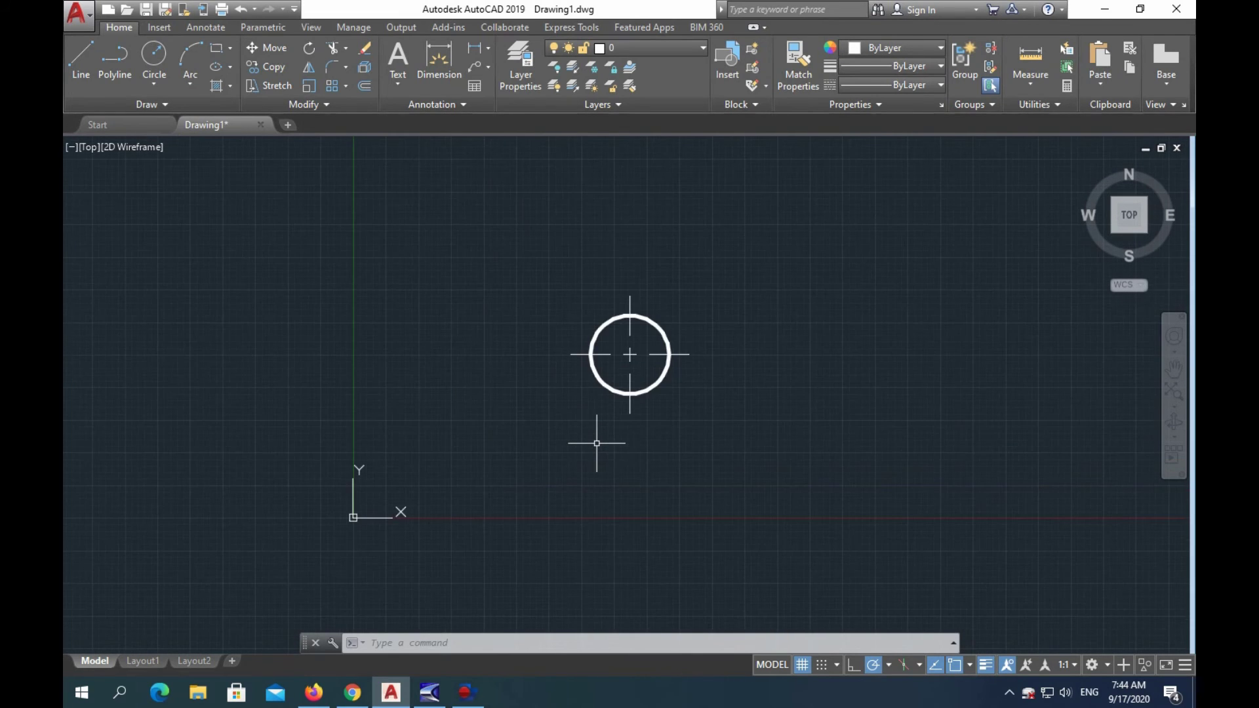
{"action": "scroll", "coordinate": [596, 444], "scroll_direction": "down", "scroll_amount": 4}
{"action": "scroll", "coordinate": [597, 443], "scroll_direction": "up", "scroll_amount": 2}
{"action": "scroll", "coordinate": [596, 443], "scroll_direction": "down", "scroll_amount": 4}
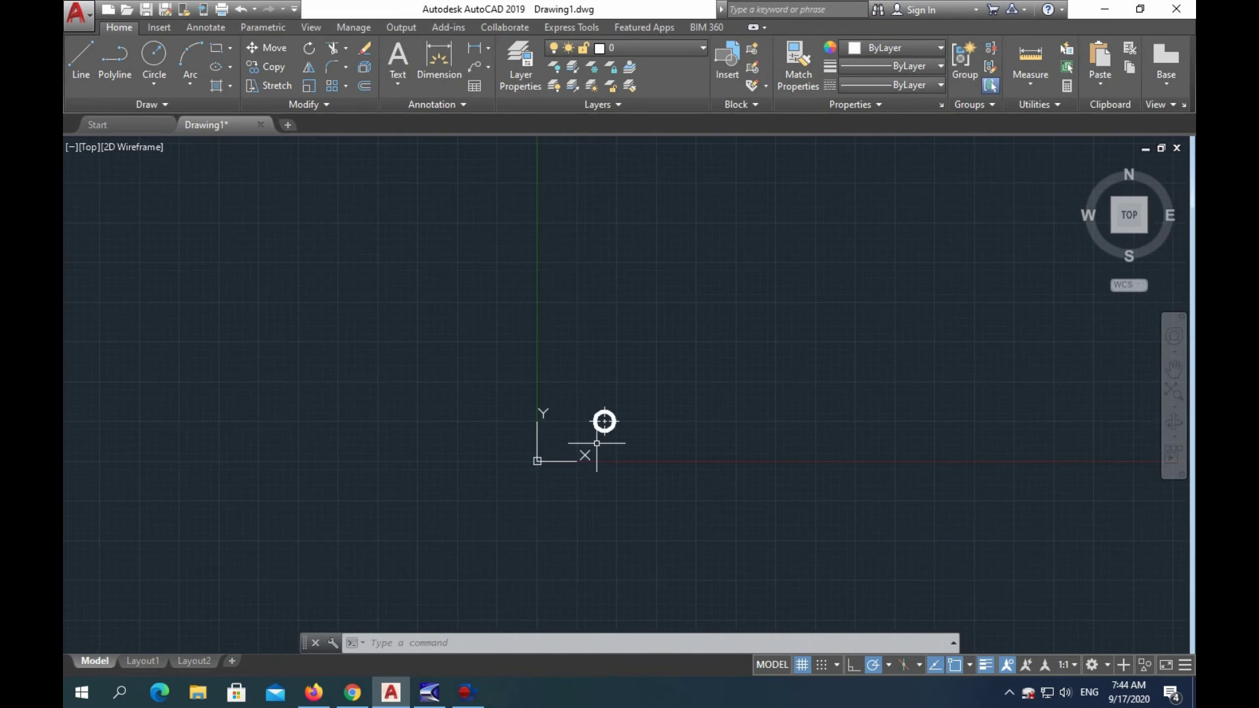
{"action": "scroll", "coordinate": [596, 443], "scroll_direction": "up", "scroll_amount": 6}
{"action": "scroll", "coordinate": [596, 443], "scroll_direction": "down", "scroll_amount": 6}
{"action": "scroll", "coordinate": [596, 443], "scroll_direction": "up", "scroll_amount": 2}
{"action": "scroll", "coordinate": [596, 443], "scroll_direction": "up", "scroll_amount": 2}
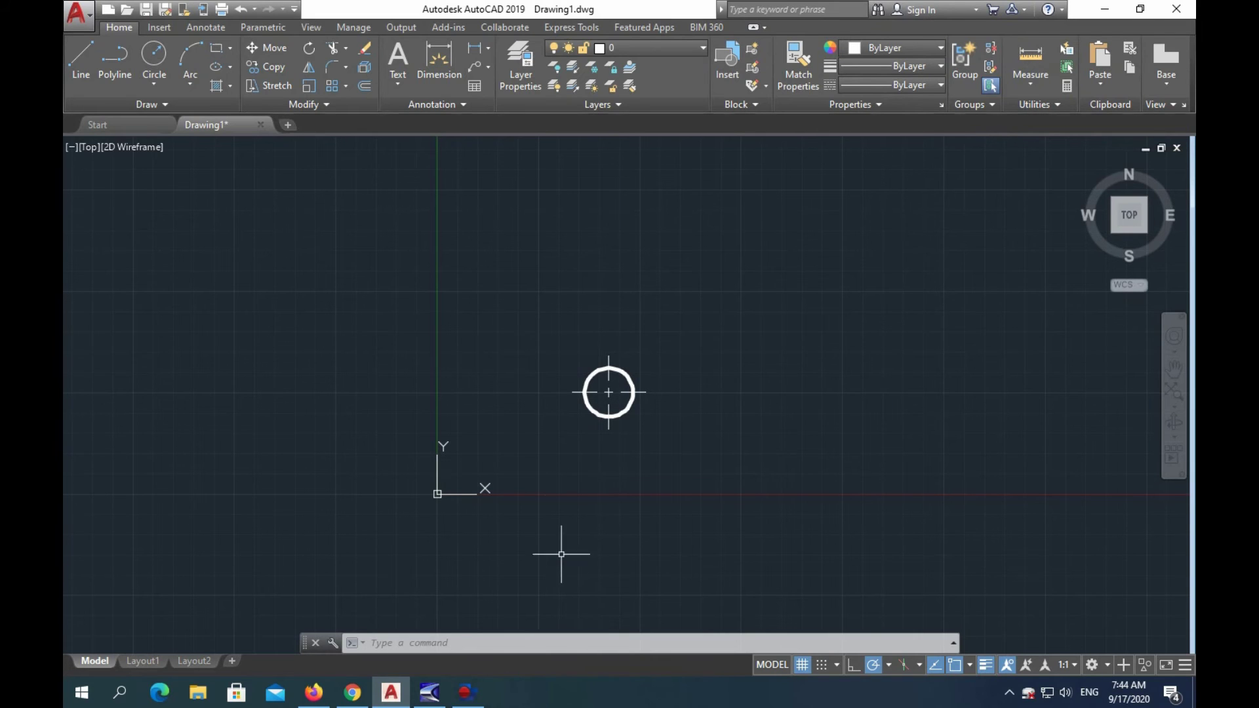
{"action": "scroll", "coordinate": [658, 434], "scroll_direction": "down", "scroll_amount": 2}
{"action": "middle_click_drag", "start_coordinate": [683, 426], "coordinate": [621, 460]}
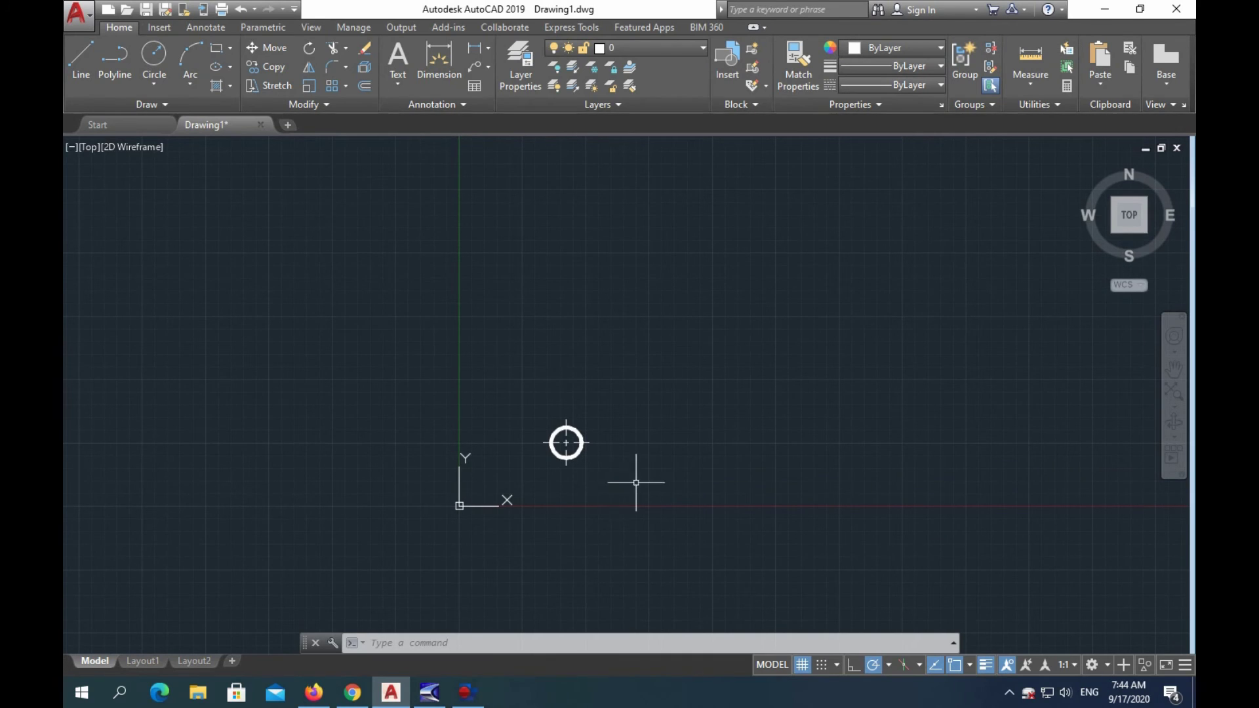
Copy the circle and both centre lines twice, stacked straight above the original in a vertical column
{"action": "left_click", "coordinate": [255, 68]}
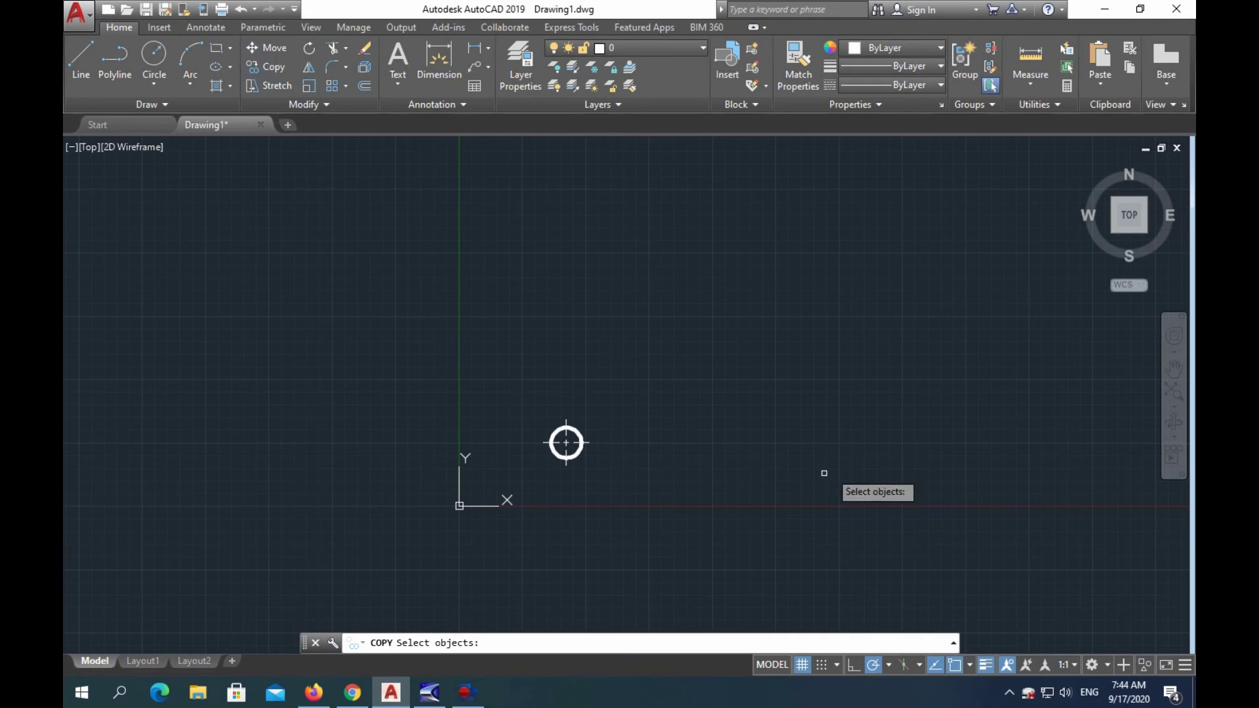
{"action": "left_click", "coordinate": [524, 396]}
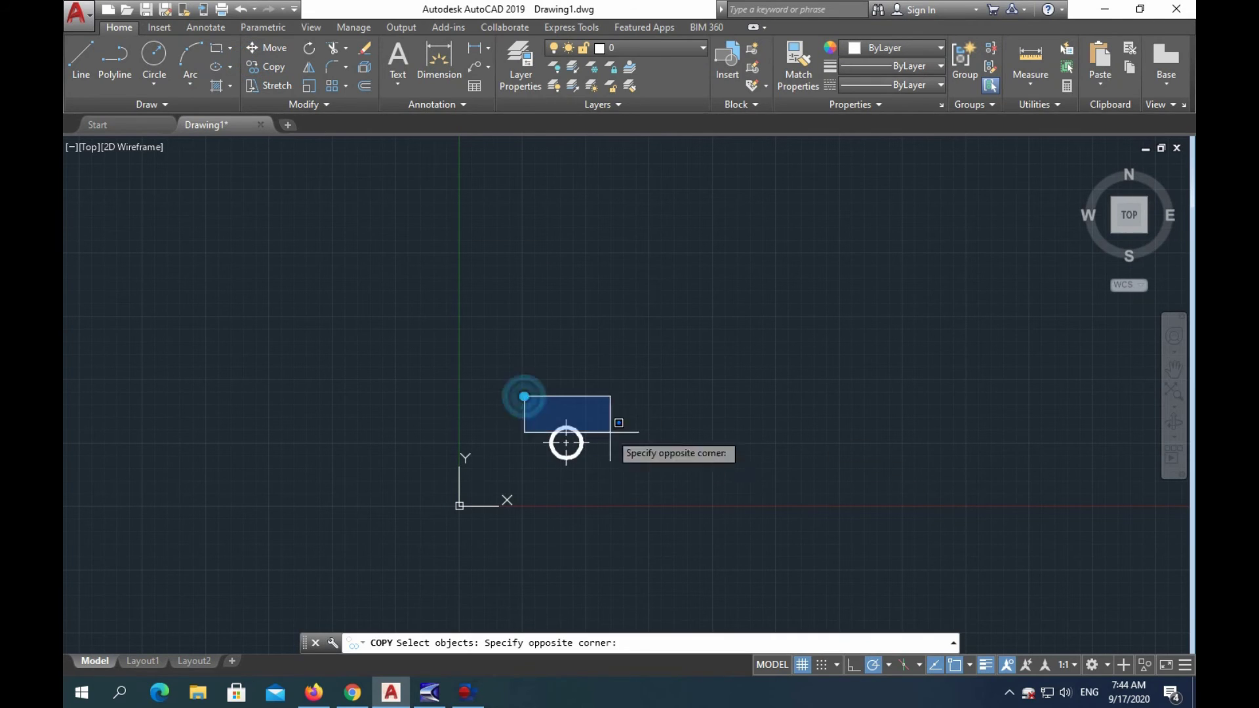
{"action": "left_click", "coordinate": [620, 484]}
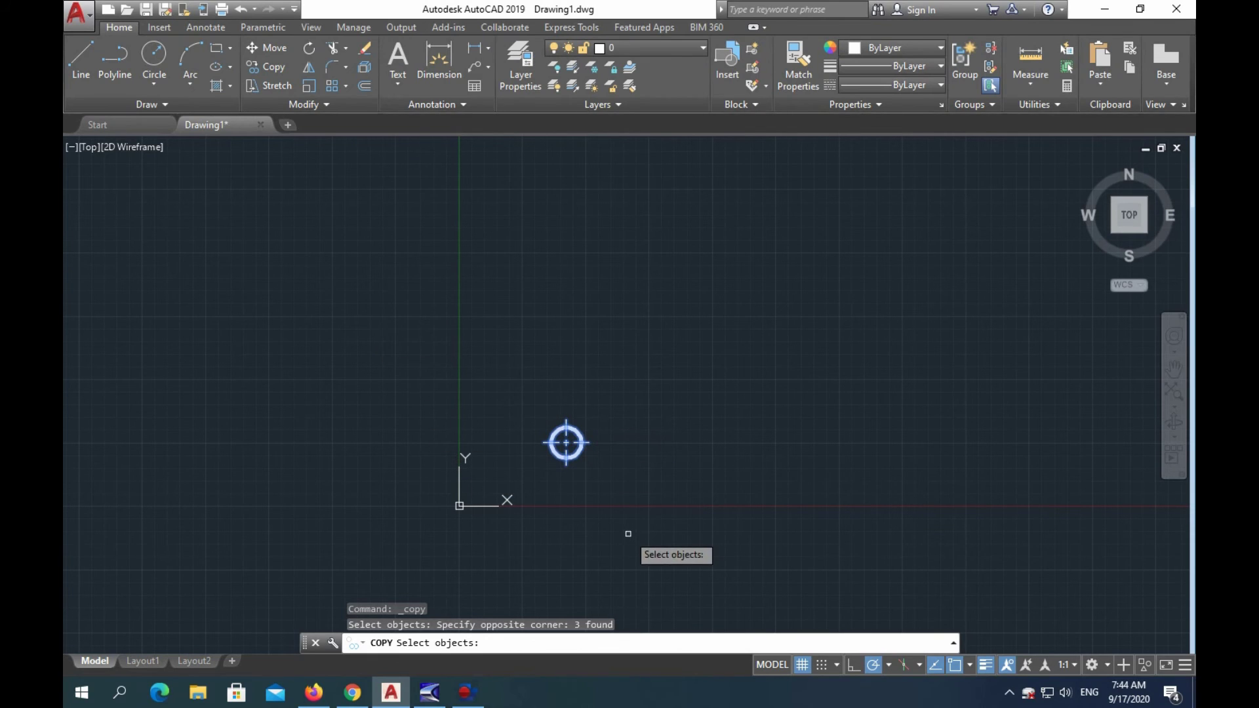
{"action": "key", "text": "Return"}
{"action": "left_click", "coordinate": [604, 477]}
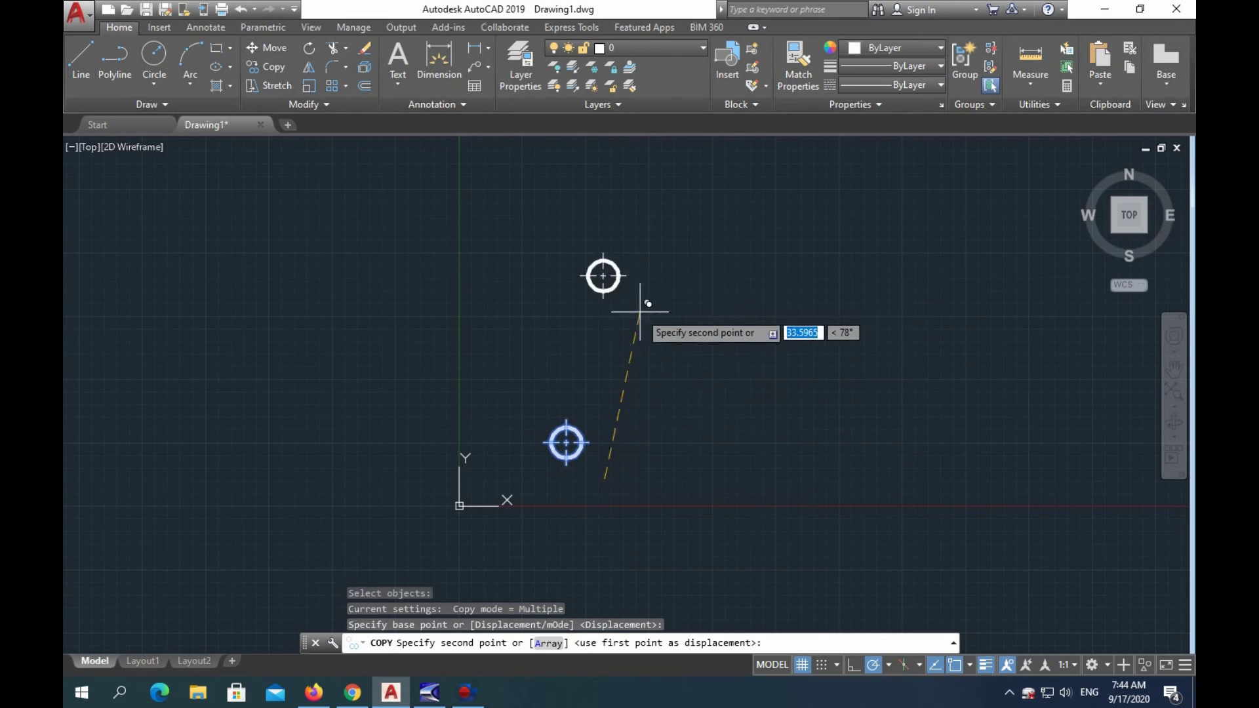
{"action": "left_click", "coordinate": [604, 402]}
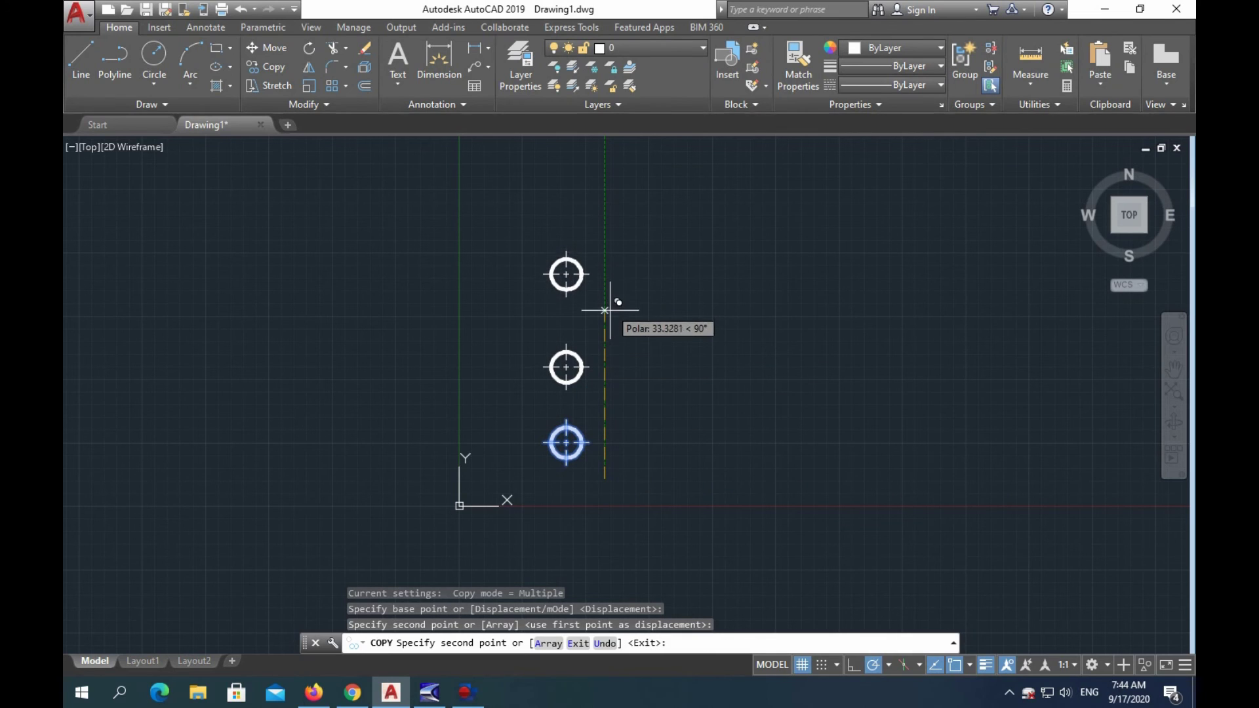
{"action": "left_click", "coordinate": [604, 321]}
{"action": "key", "text": "Escape"}
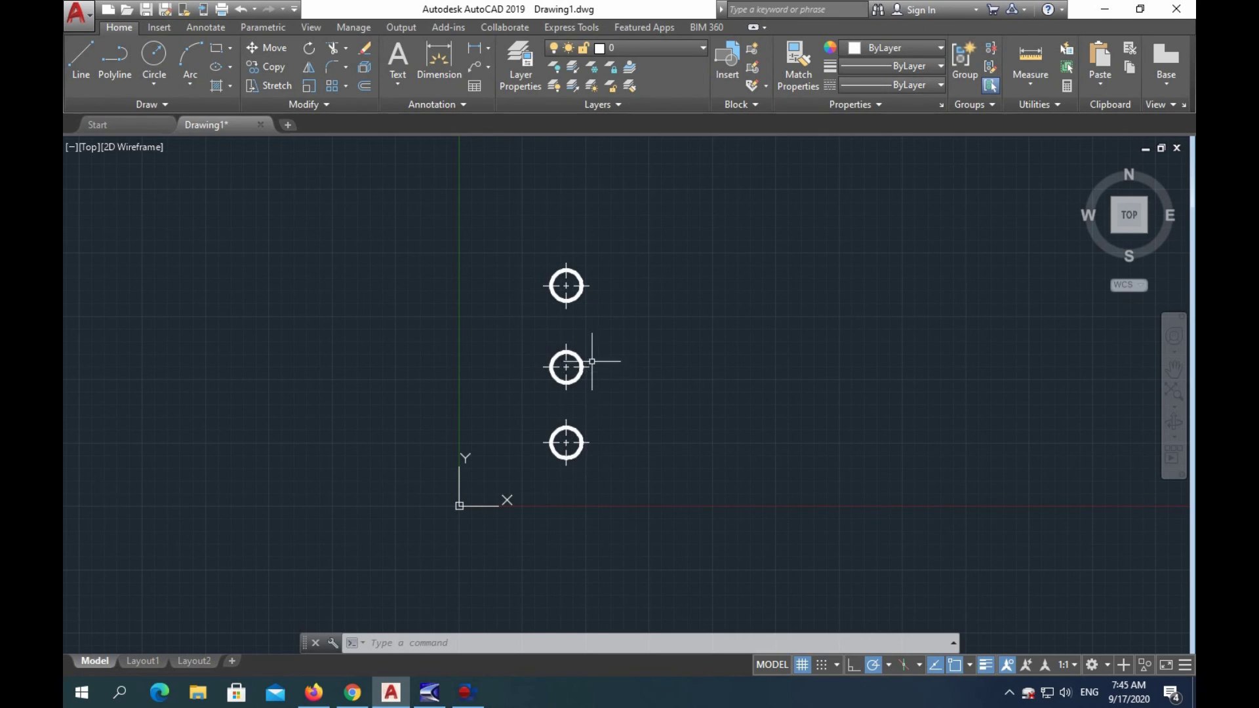
Window-select the two upper copies (6 objects) and delete them
{"action": "left_click", "coordinate": [497, 237]}
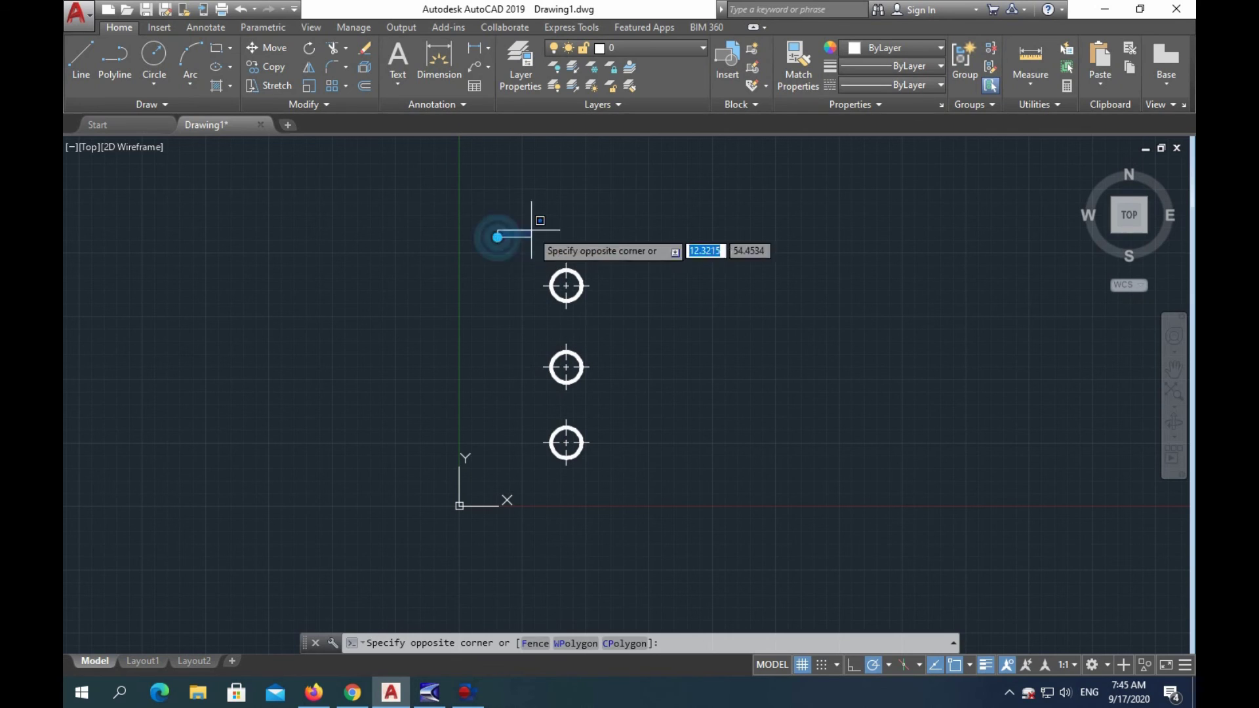
{"action": "left_click", "coordinate": [621, 404]}
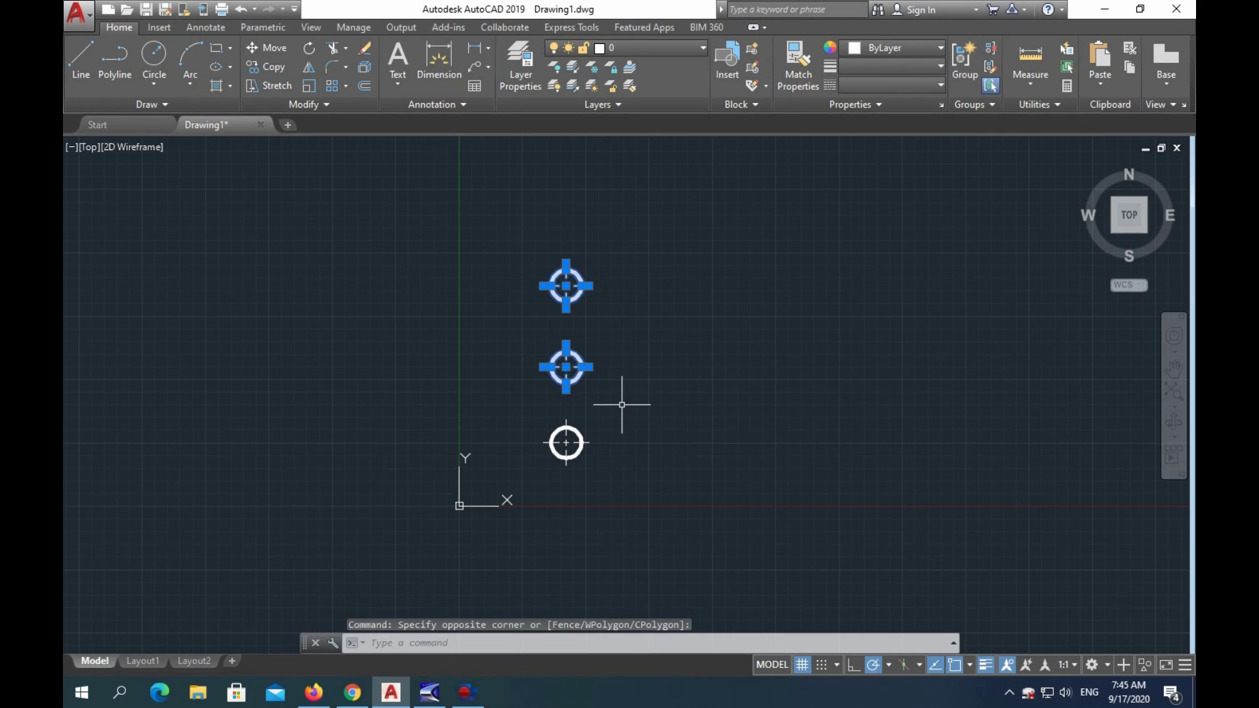
{"action": "key", "text": "Delete"}
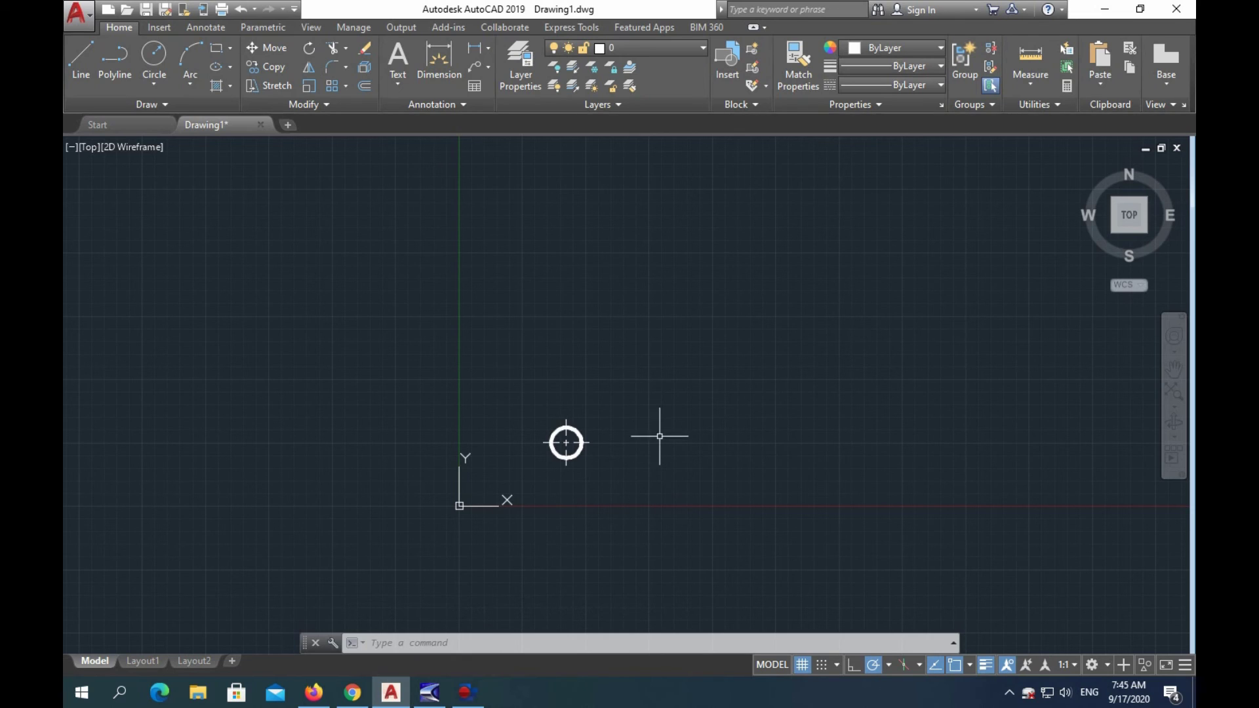
{"action": "mouse_move", "coordinate": [466, 692]}
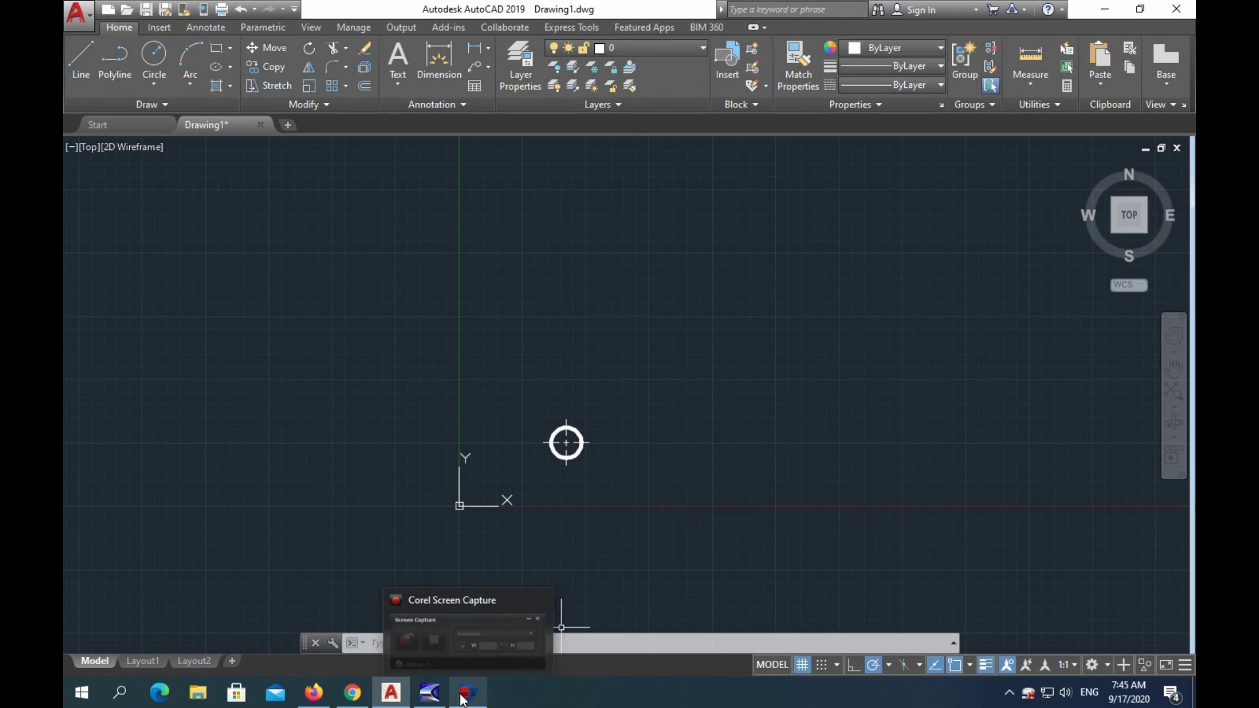
Switch to Cool Edit Pro and stop recording, keeping the 5:50.943 stereo take
{"action": "left_click", "coordinate": [429, 691]}
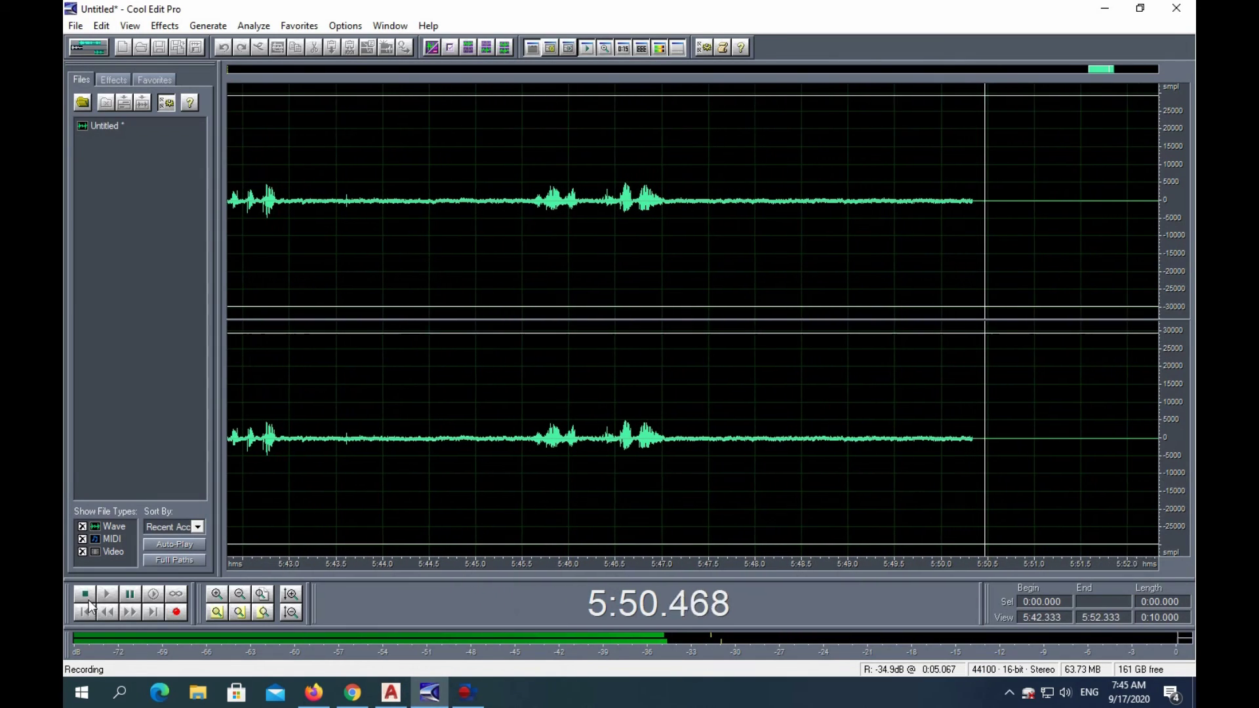
{"action": "left_click", "coordinate": [168, 611]}
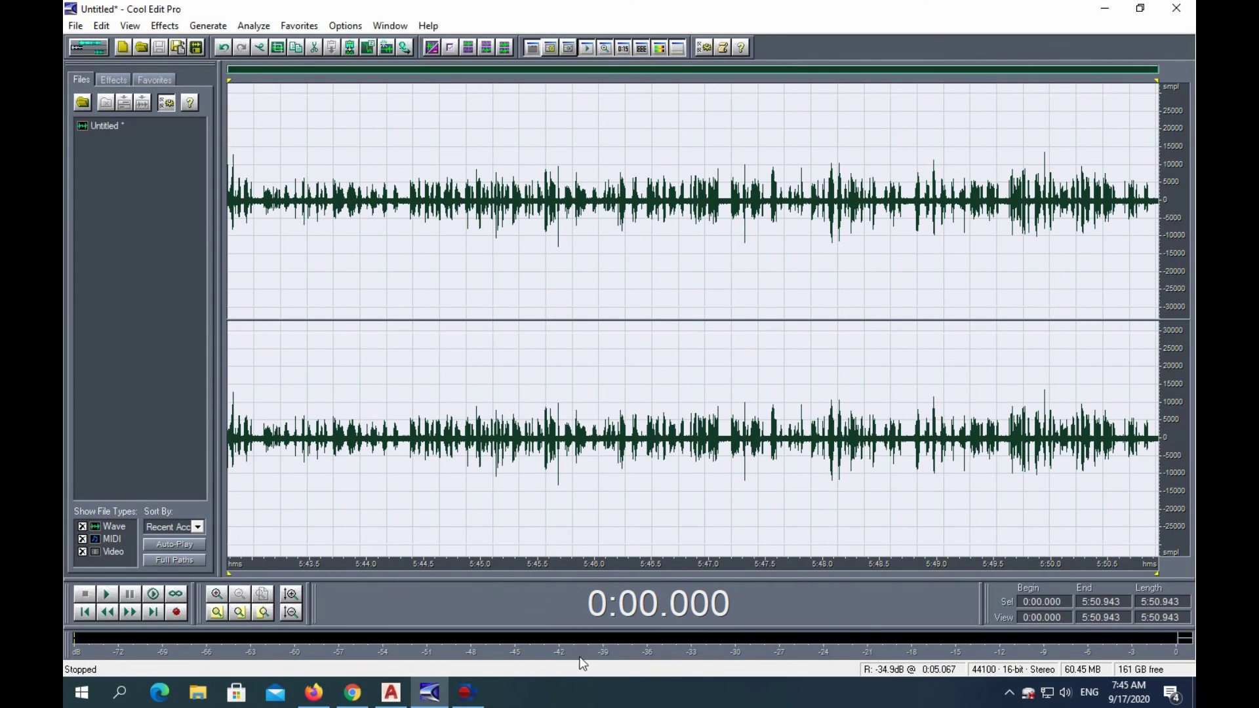